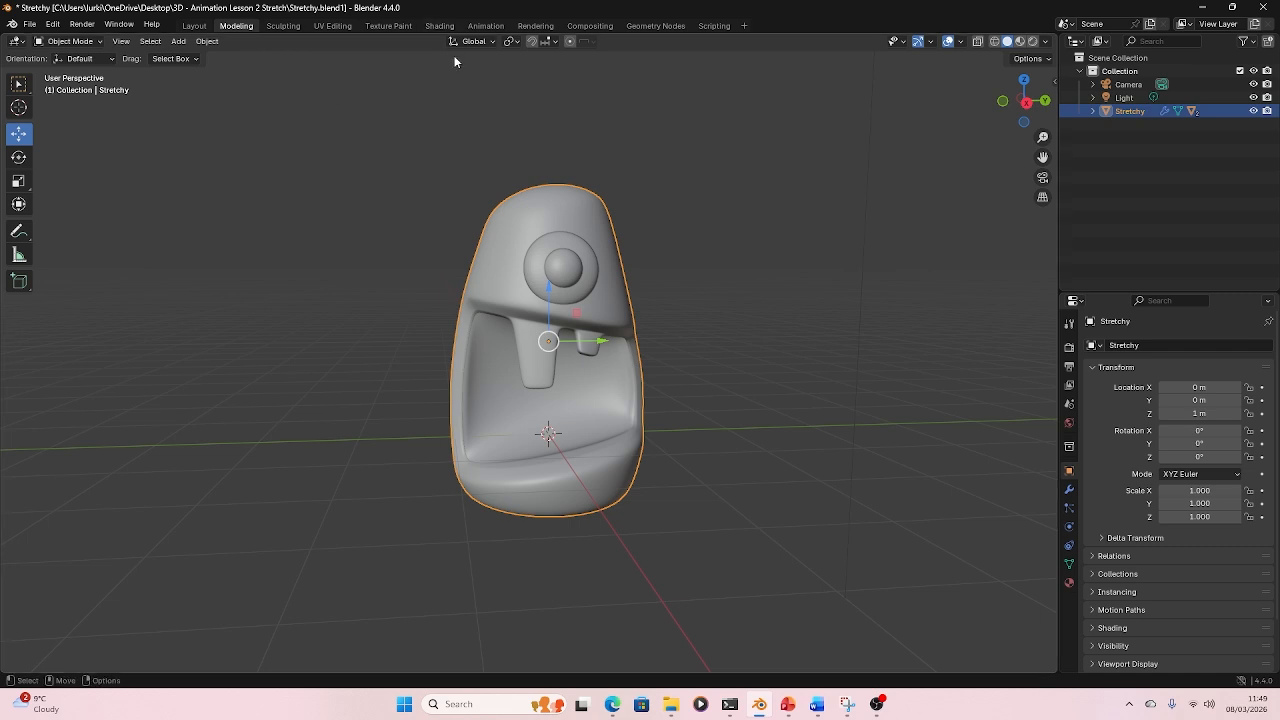
- Switch to the Animation workspace and set the scene's end frame to 20
left_click(487, 26)
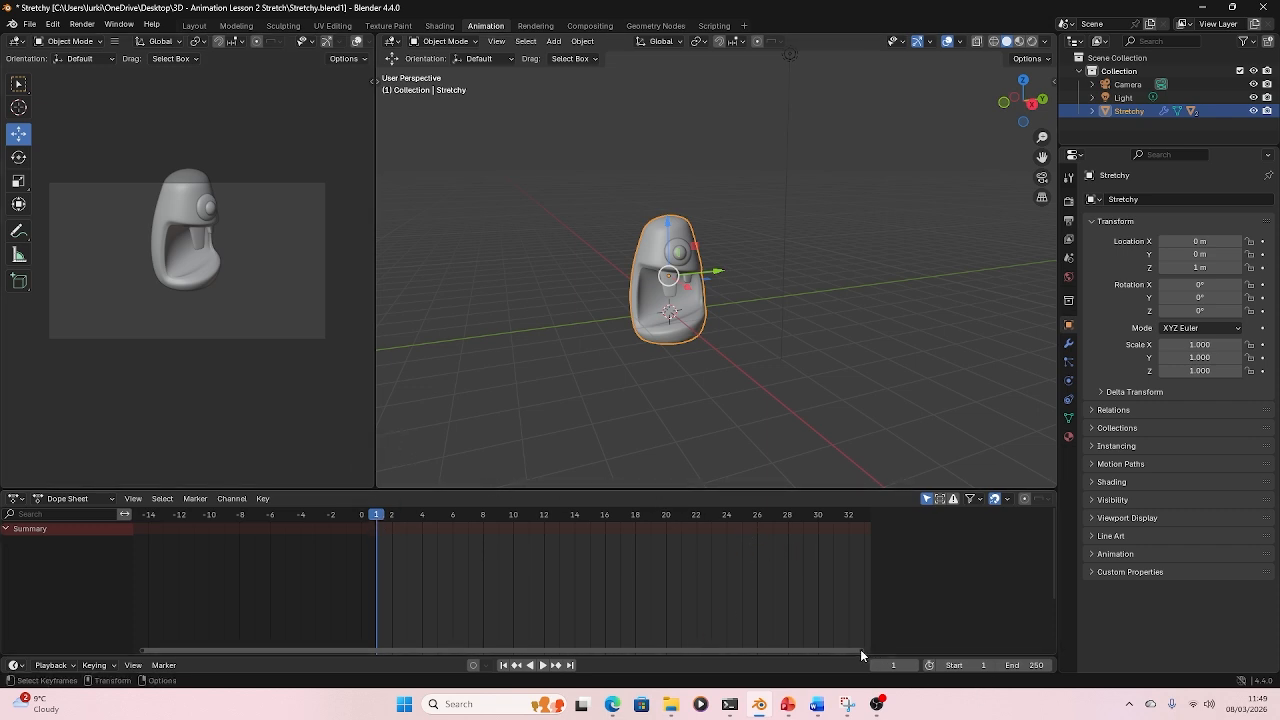
scroll(855, 648, "down", 3)
scroll(815, 620, "down", 8)
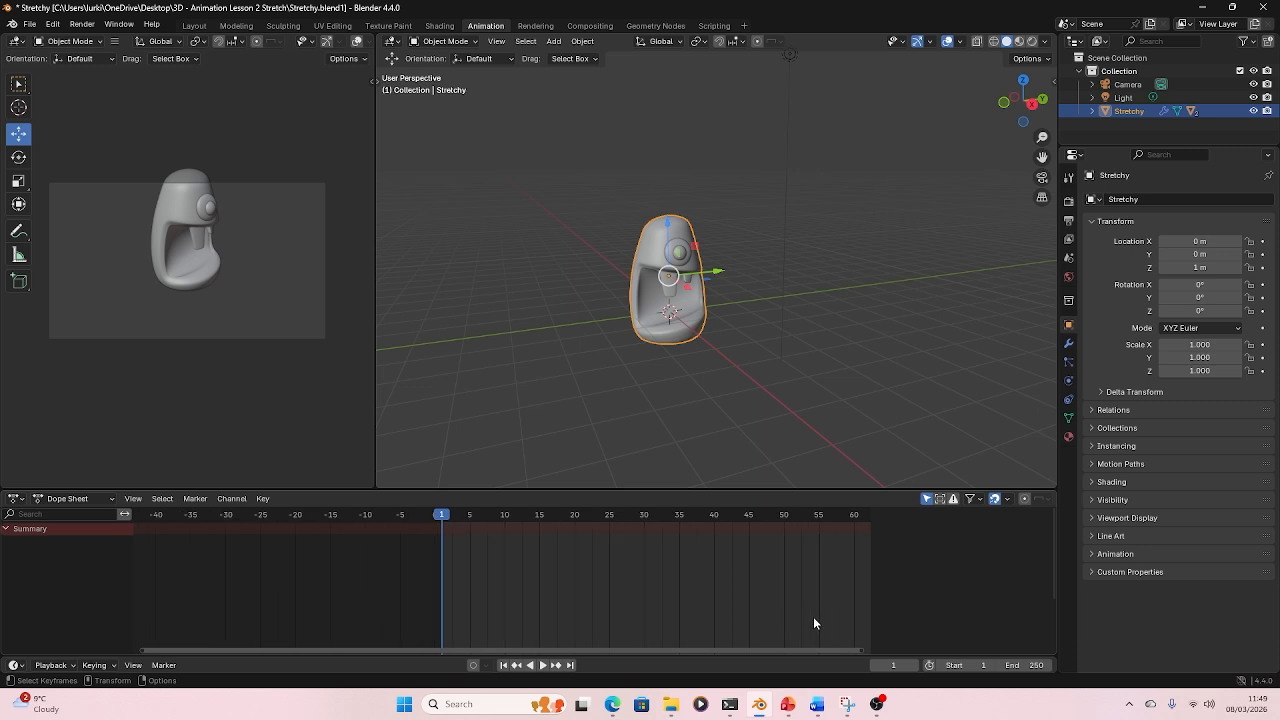
left_click_drag(772, 652, 1057, 655)
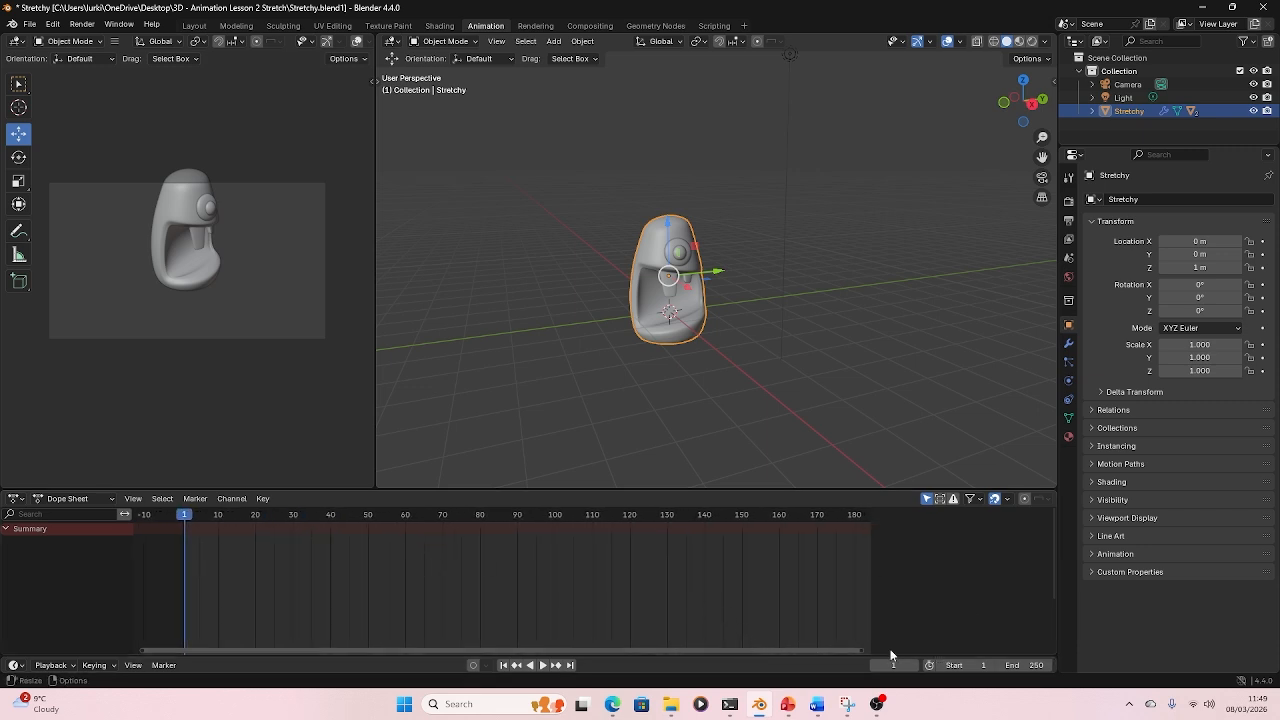
left_click(1039, 665)
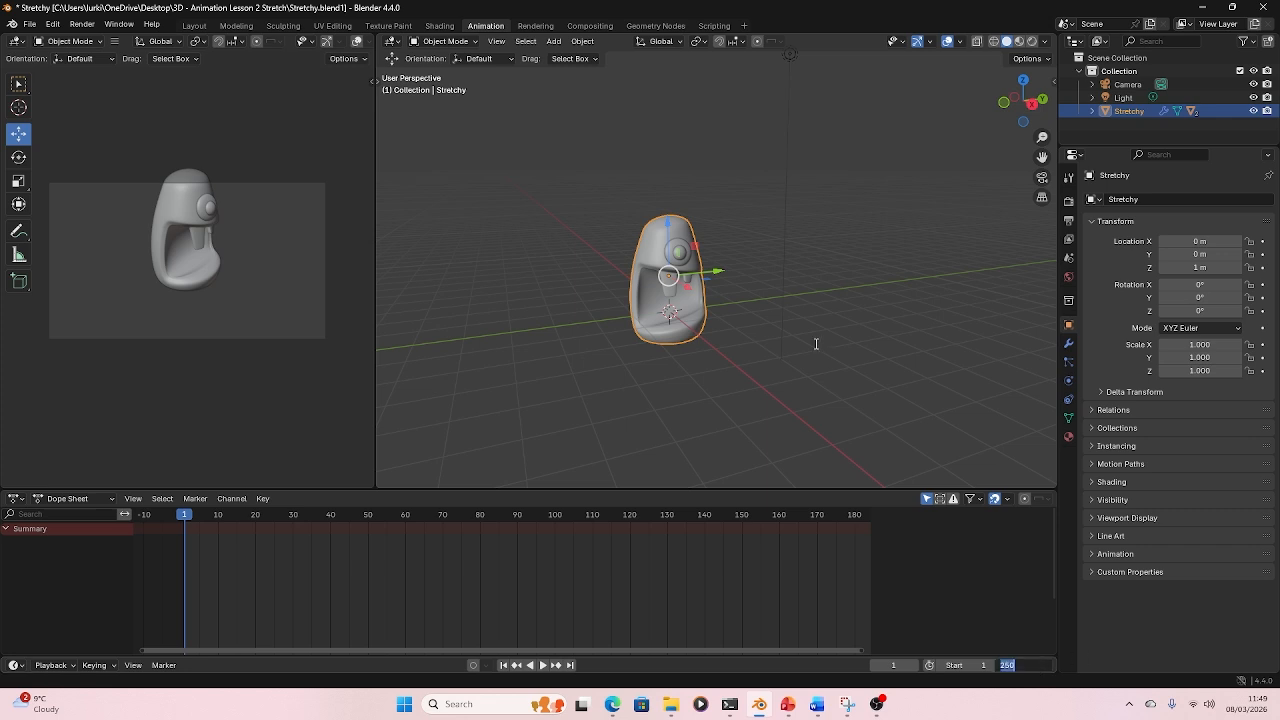
type("20")
key("Return")
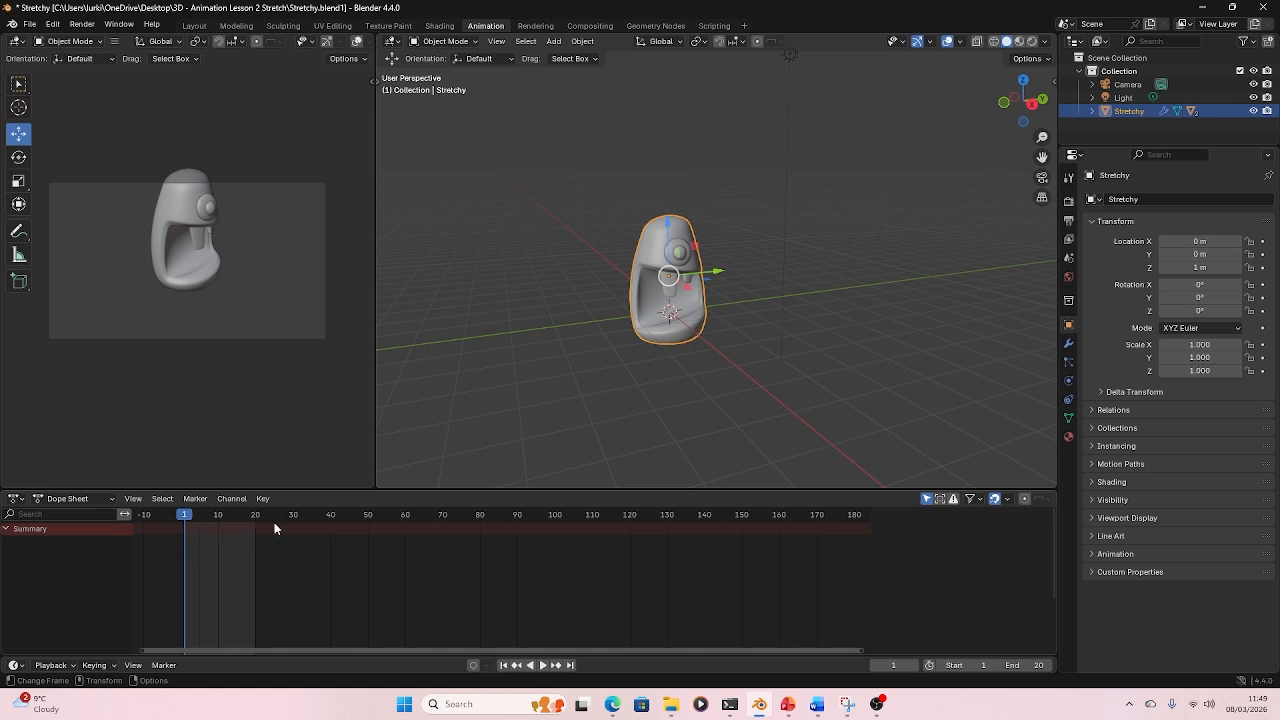
- Play back the timeline briefly and stop it
key("space")
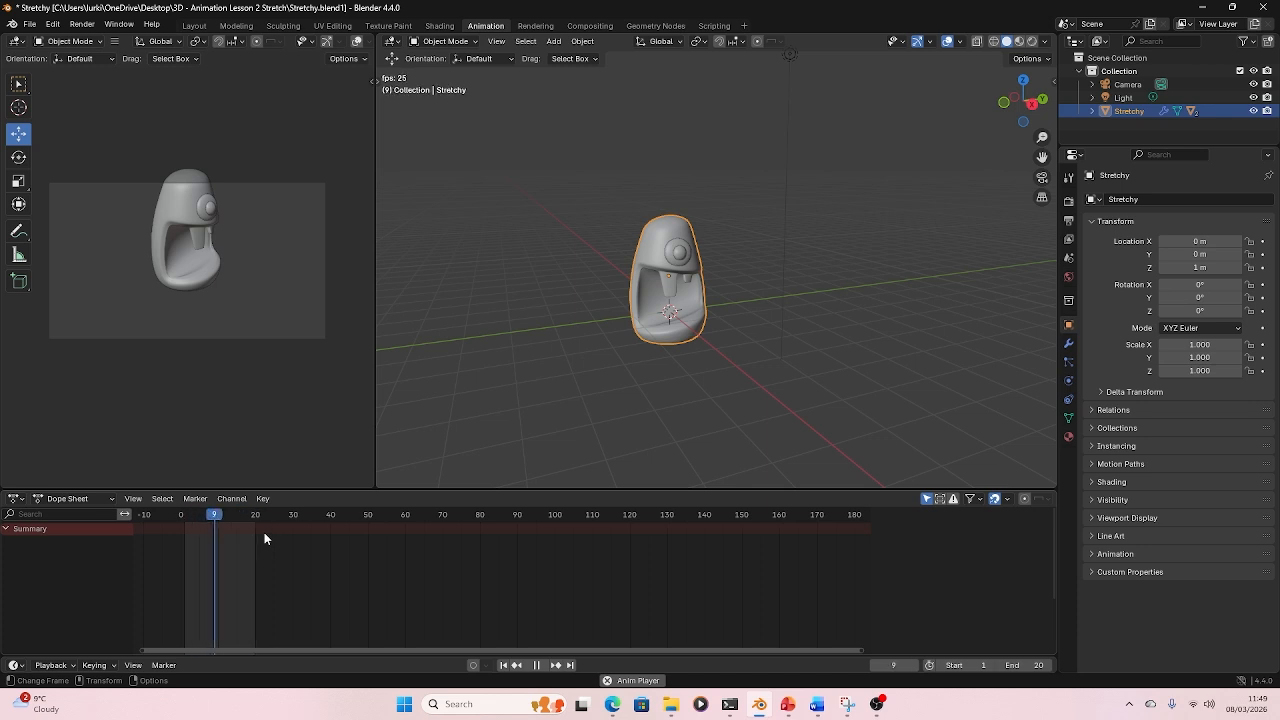
key("space")
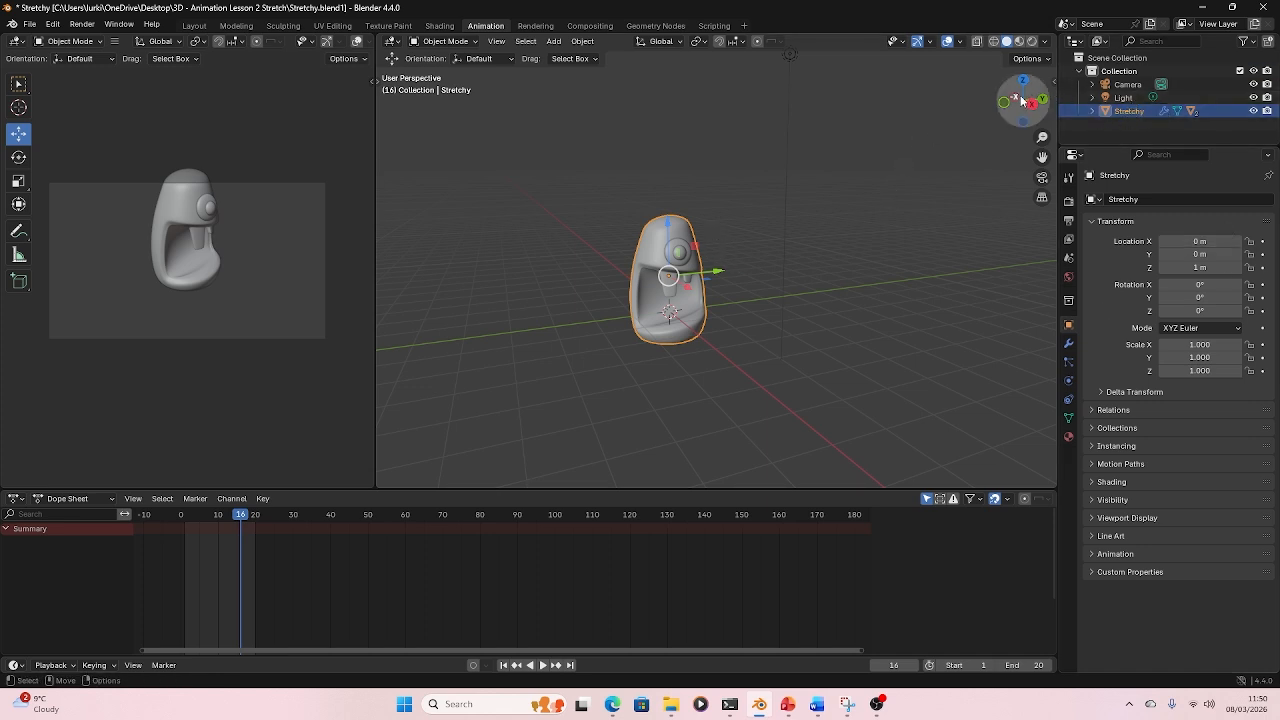
- In the right orthographic view at frame 1, raise Stretchy to a Z location of 8 m and keyframe its Z location
left_click_drag(1014, 94, 975, 121)
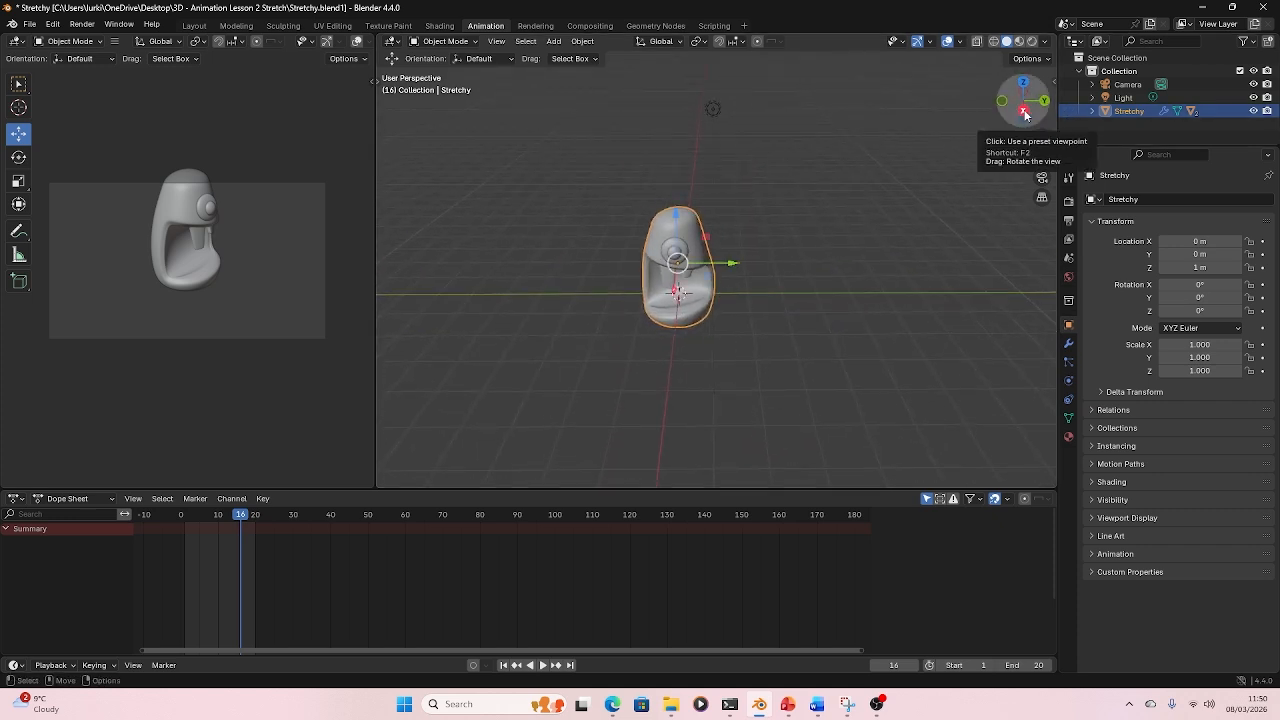
left_click(1024, 112)
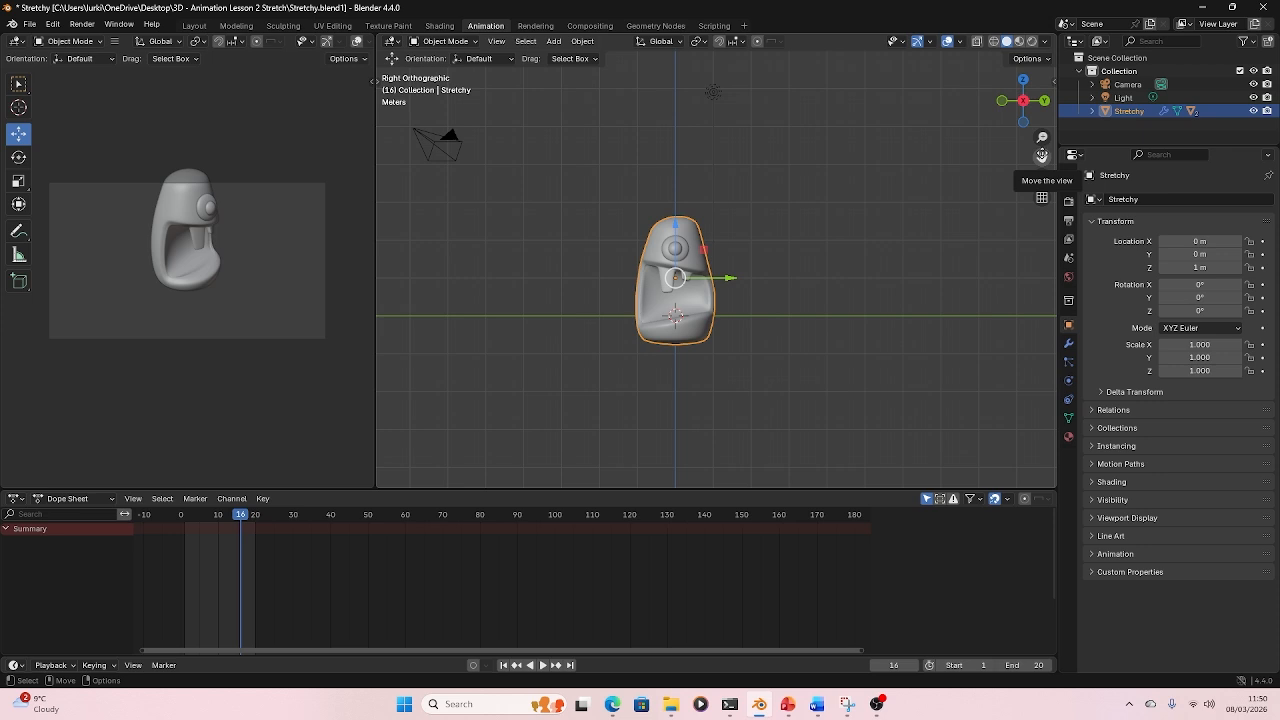
mouse_move(1041, 155)
left_mouse_down()
mouse_move(1047, 278)
mouse_move(996, 162)
mouse_move(1042, 164)
left_mouse_up()
scroll(996, 162, "down", 1)
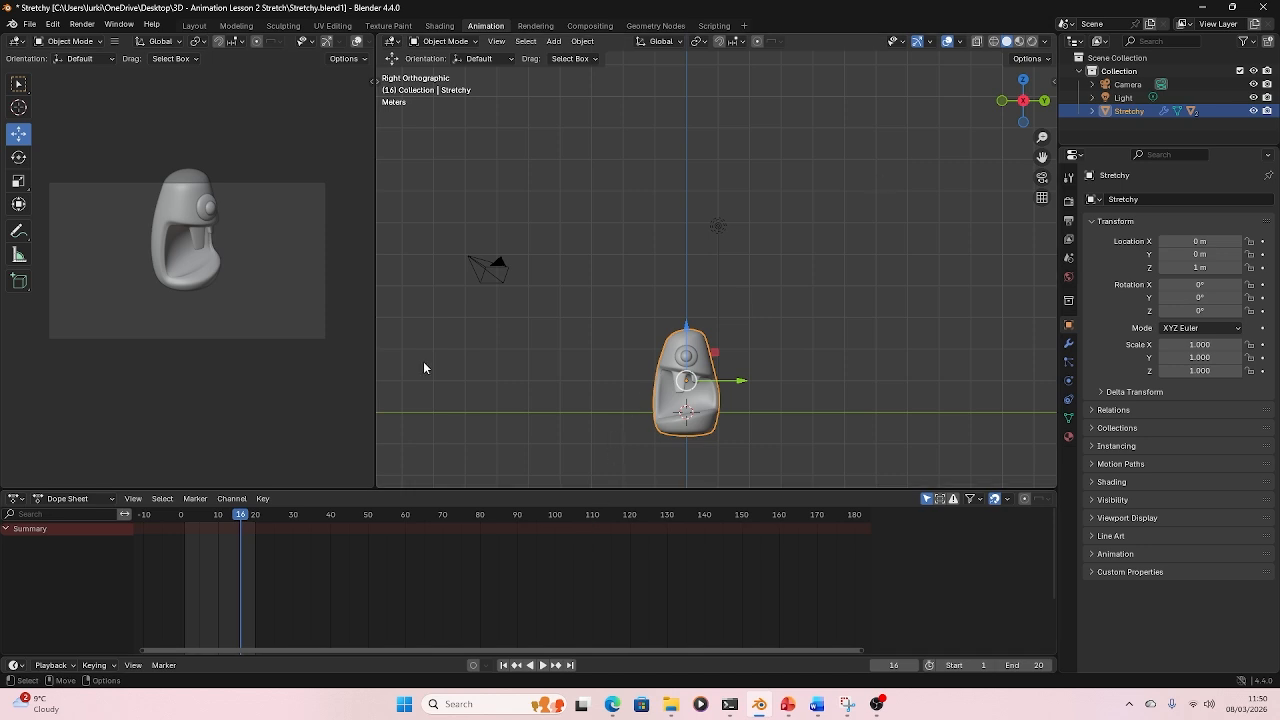
left_click_drag(240, 518, 184, 530)
key("space")
key("Escape")
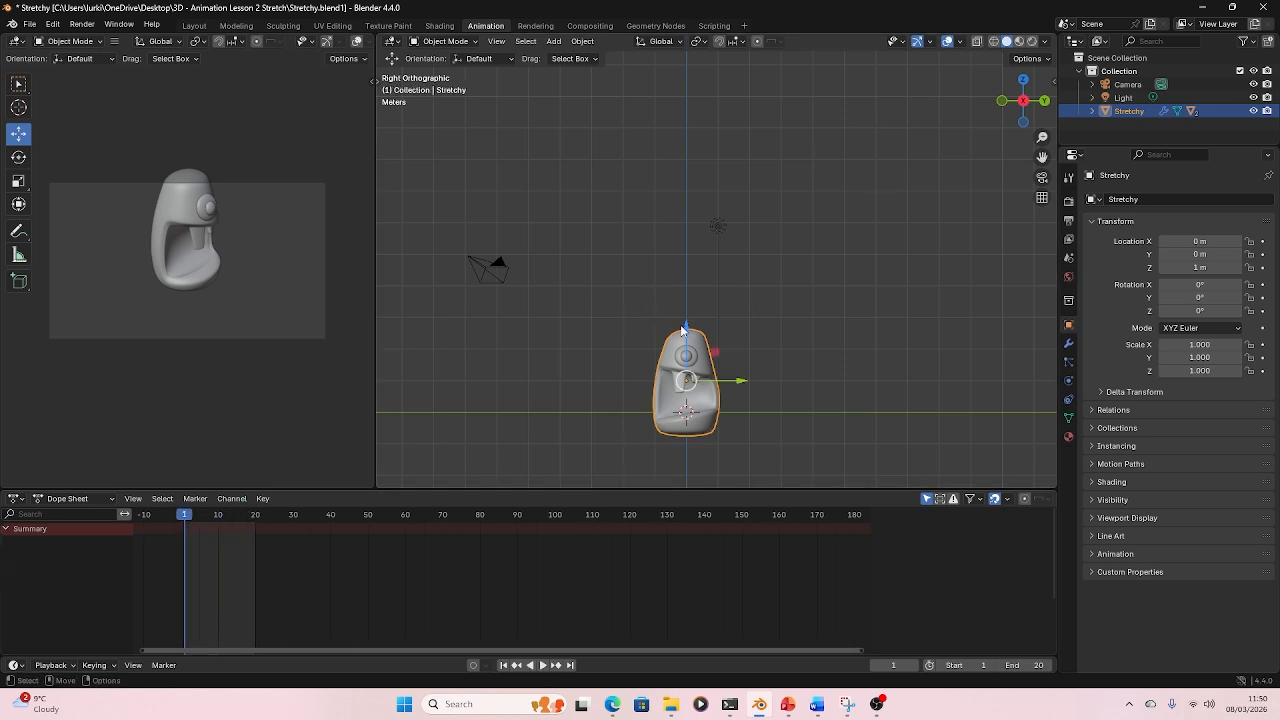
left_click_drag(683, 330, 689, 95)
left_click(1183, 267)
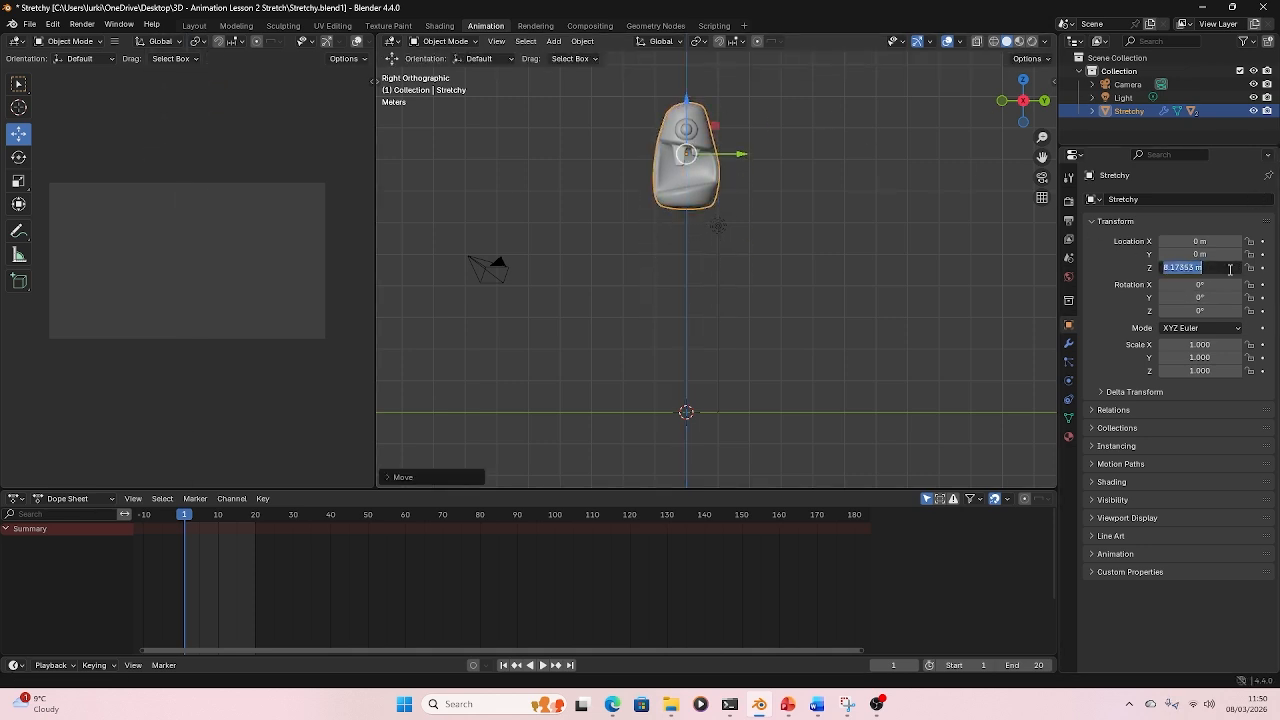
type("8")
key("Return")
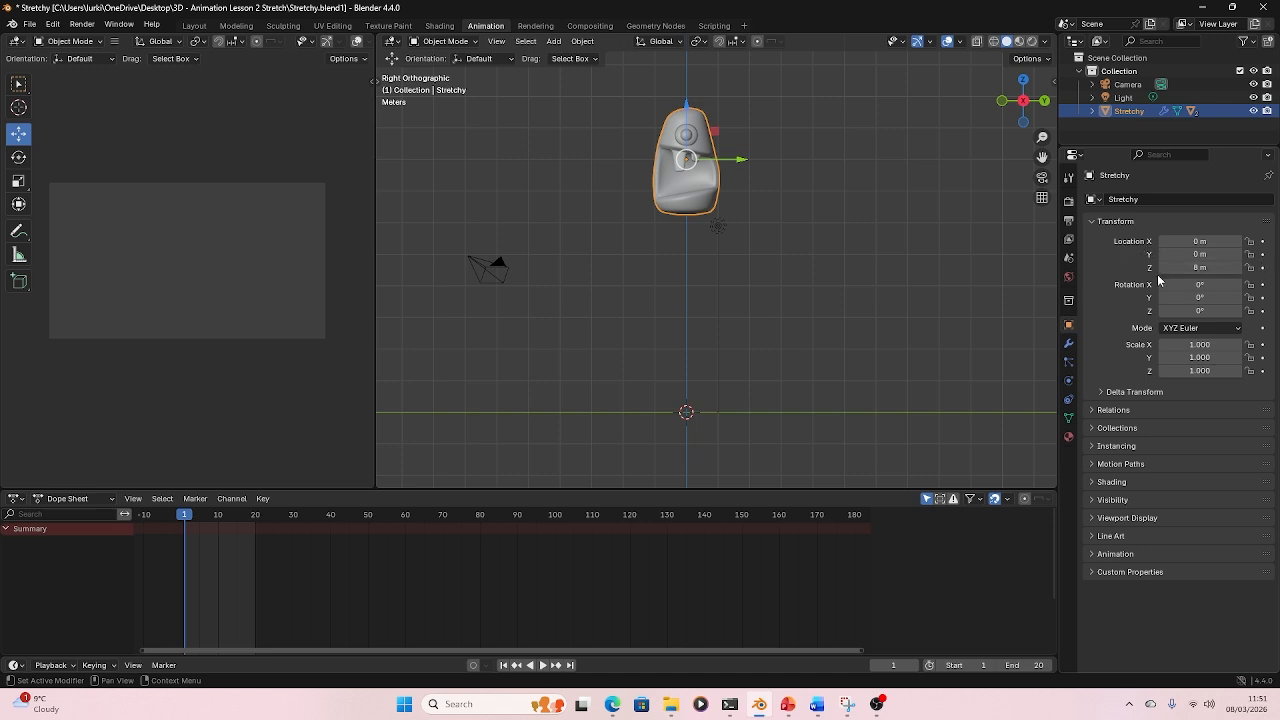
left_click(1262, 268)
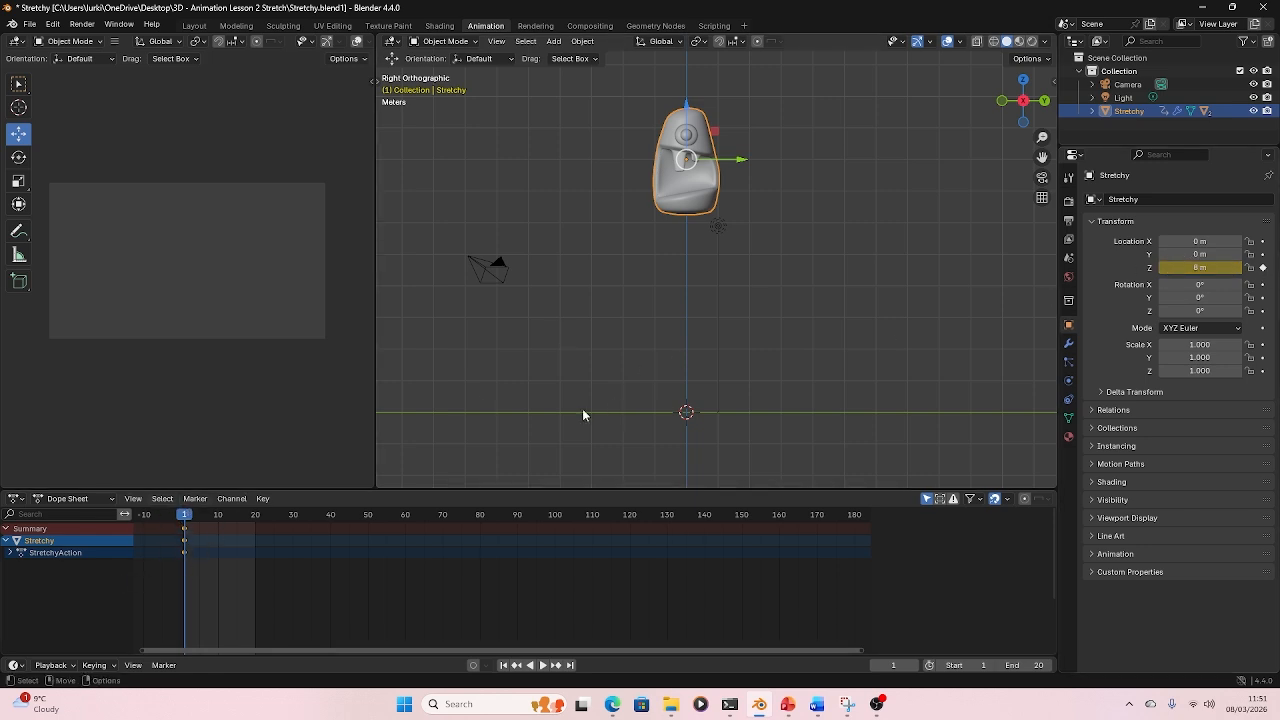
- At frame 10, move Stretchy down to about 1.8 m Z and keyframe its Z location
left_click_drag(185, 516, 218, 517)
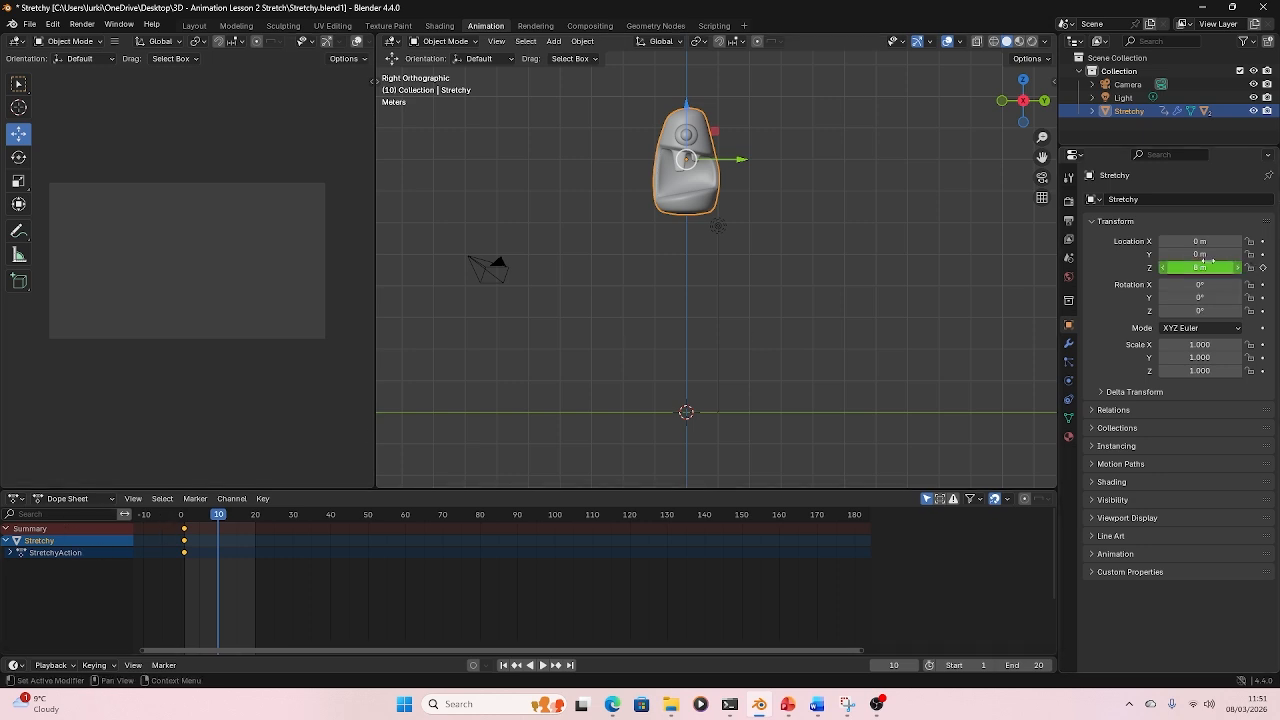
left_click_drag(687, 108, 691, 302)
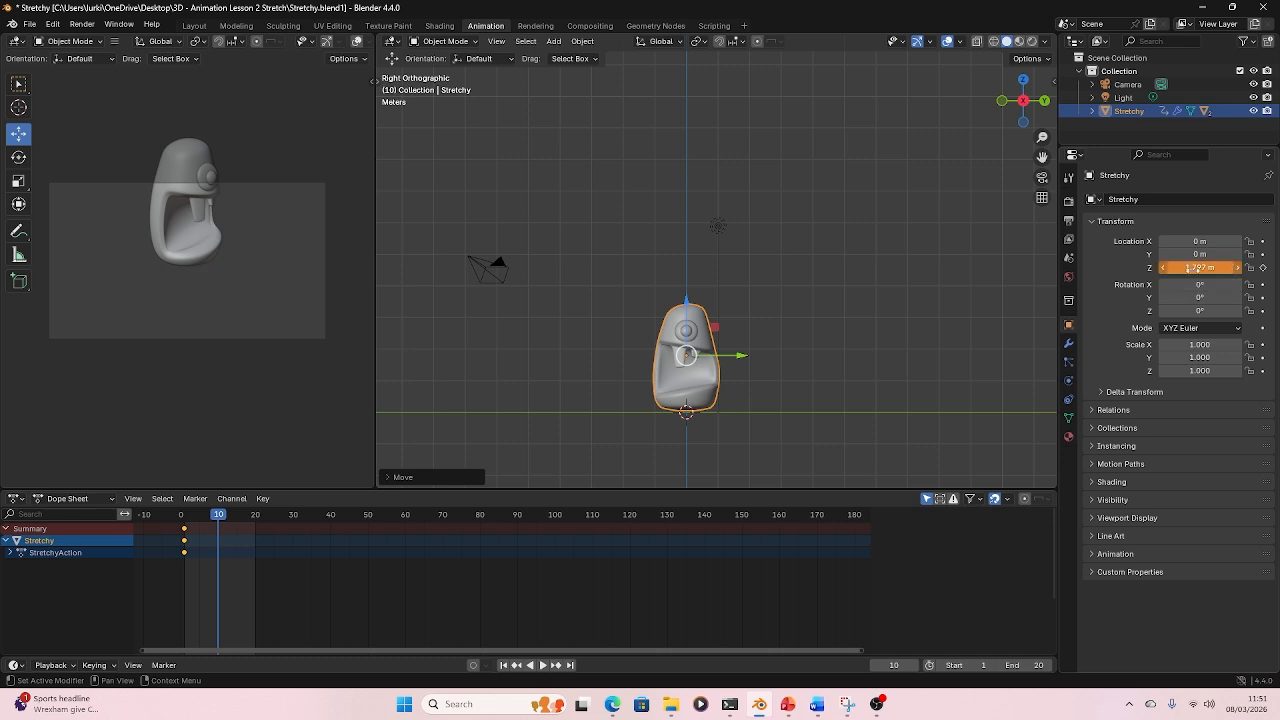
left_click(1262, 268)
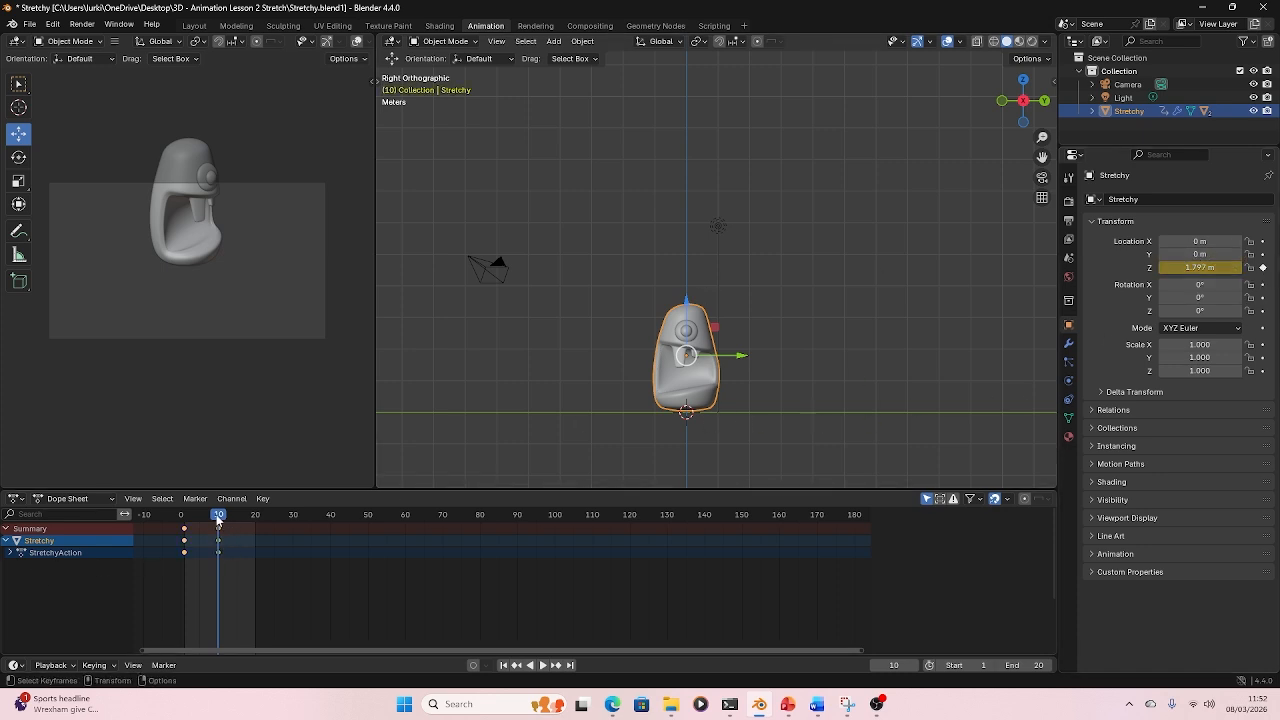
- Return to frame 1 and keyframe Stretchy's Z scale
key("space")
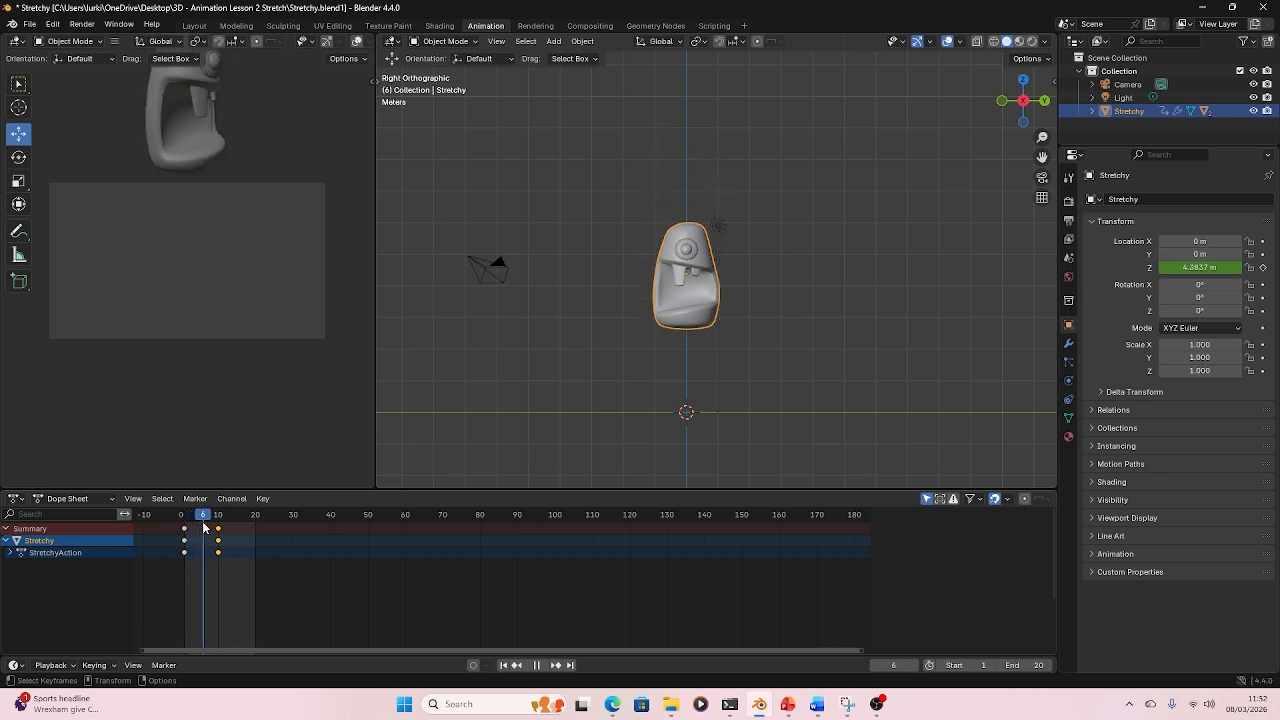
left_click_drag(203, 527, 184, 527)
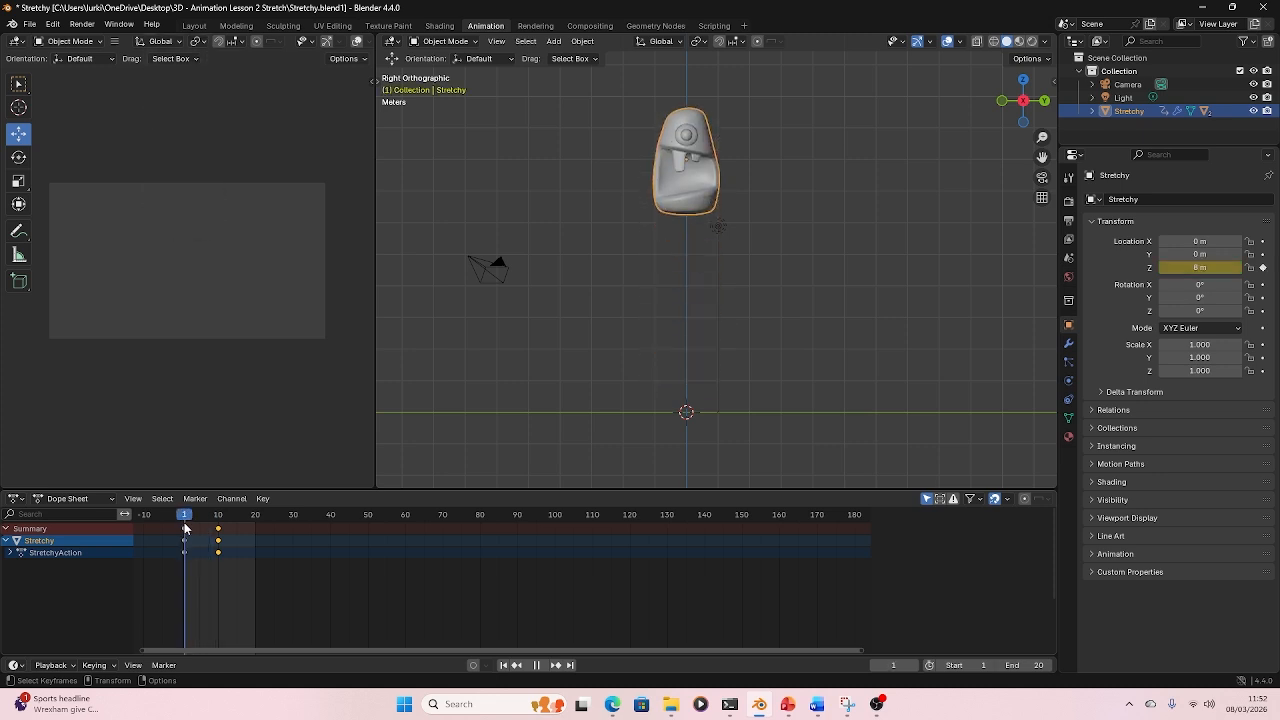
key("space")
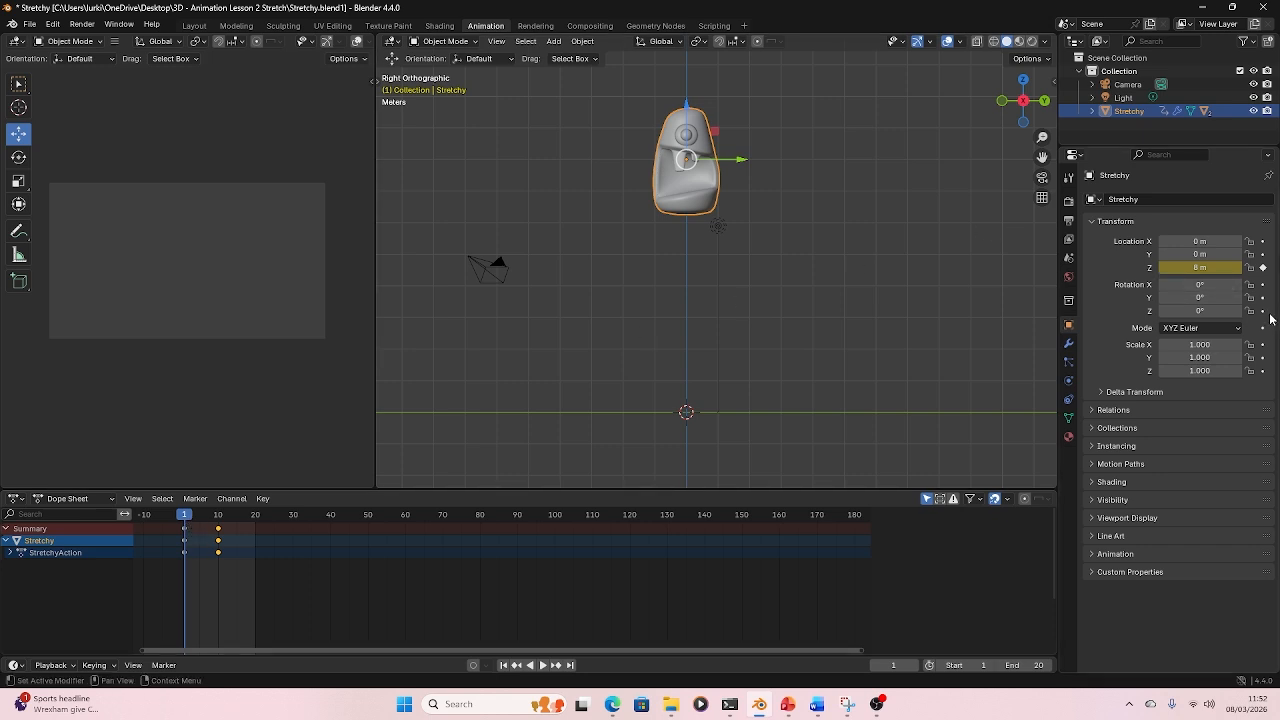
left_click(1262, 371)
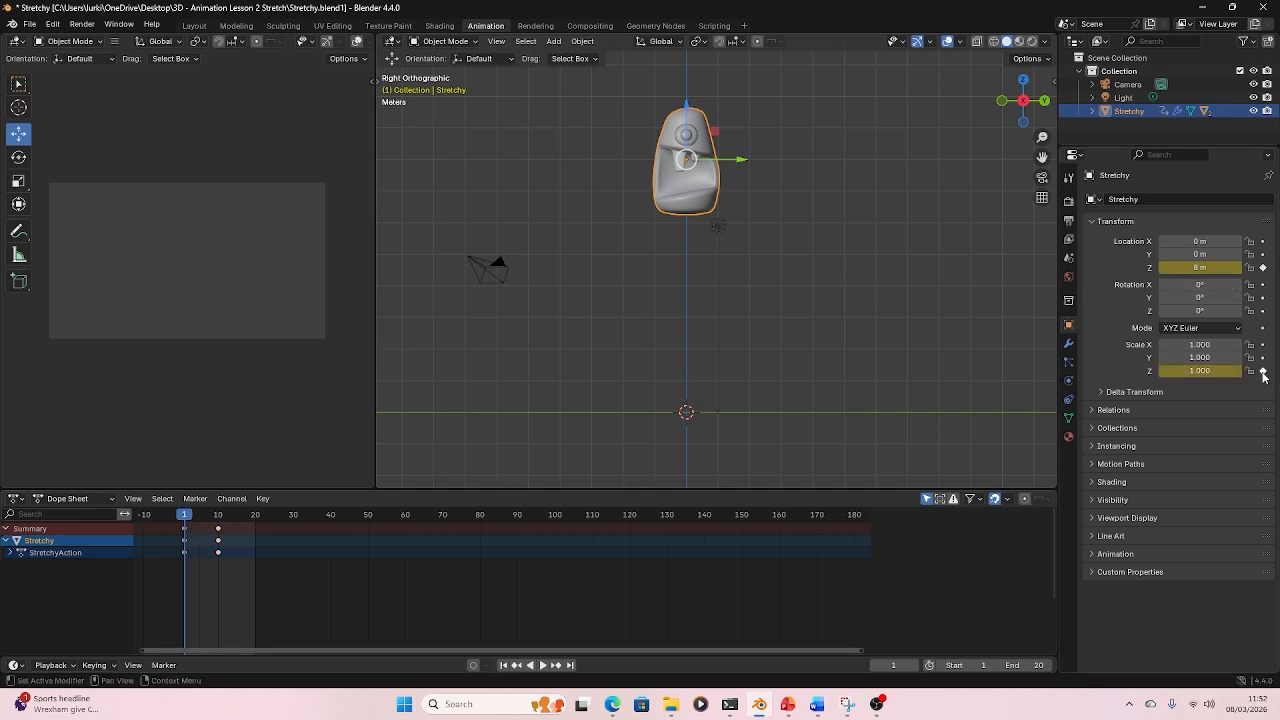
- Keyframe Stretchy's Z scale at frame 10 as well
key("space")
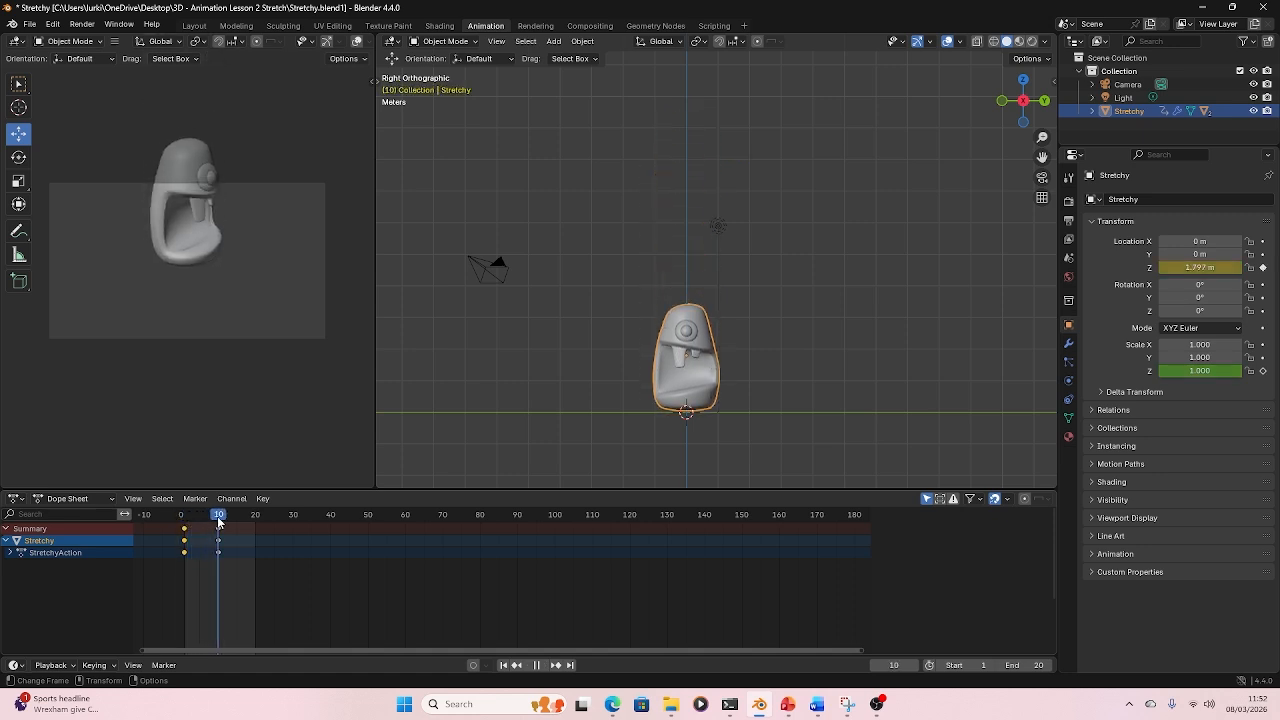
key("space")
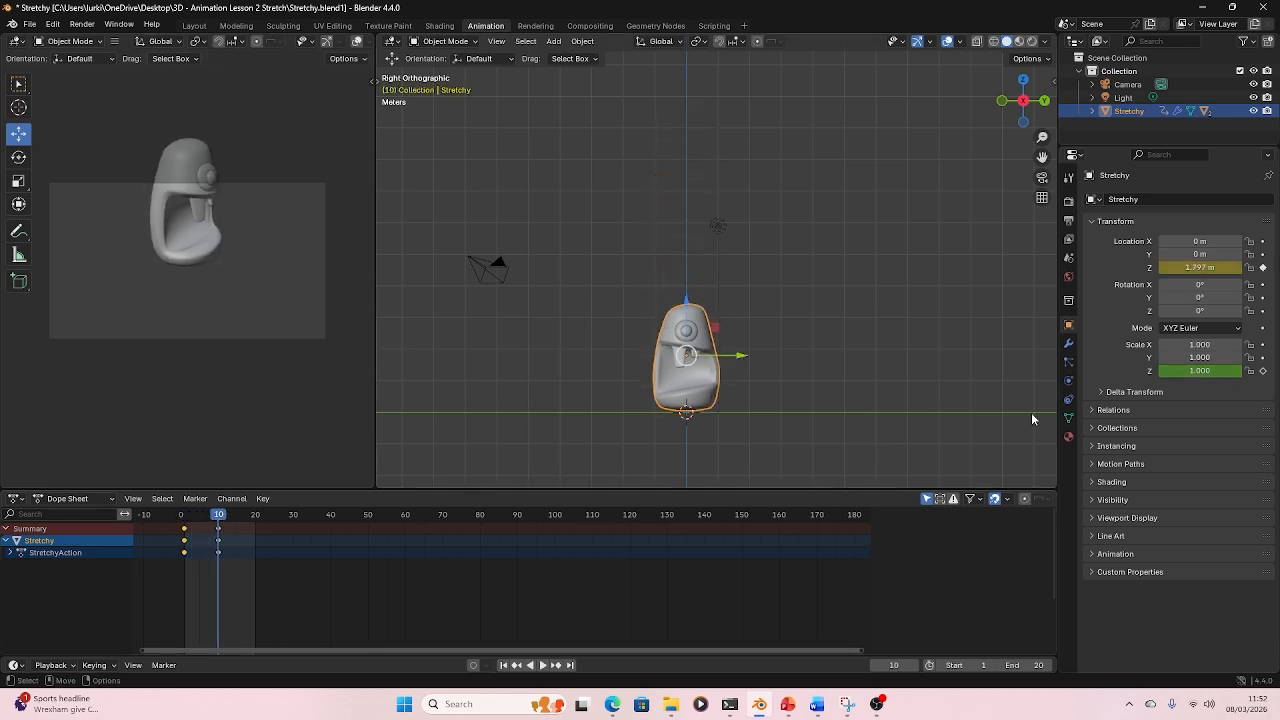
left_click(1262, 371)
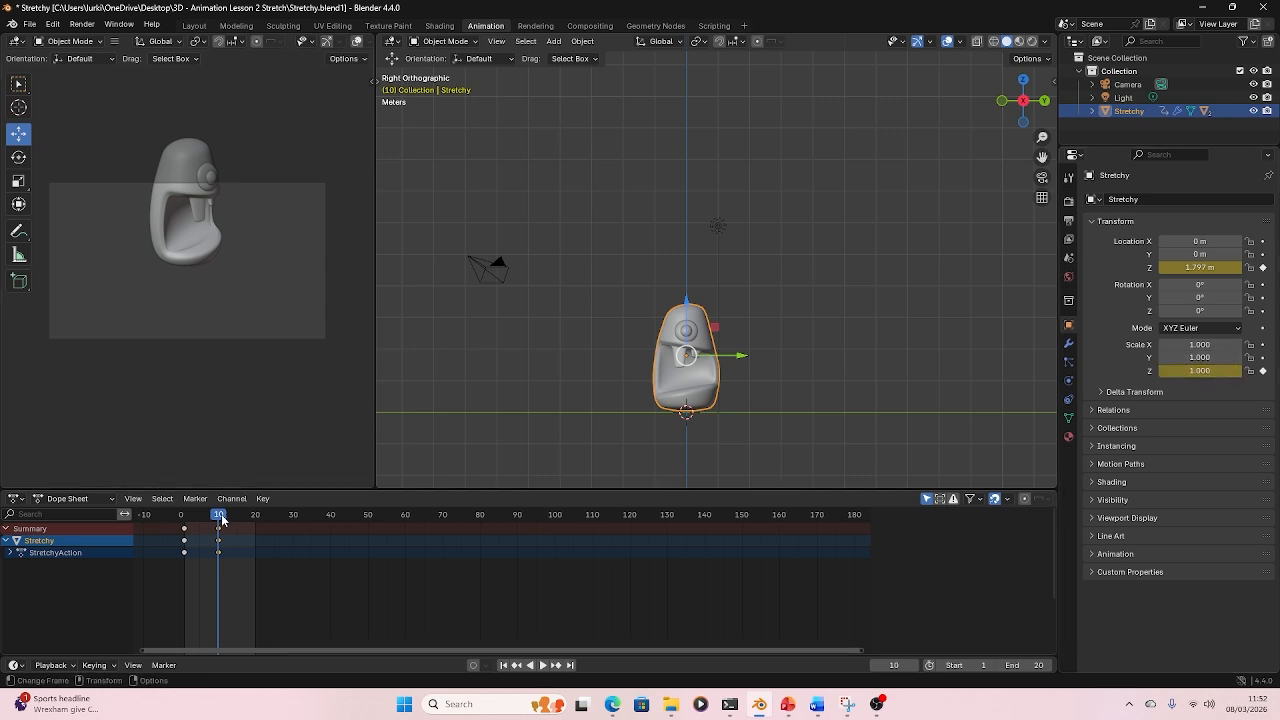
- At frame 20, set Stretchy's Z location back to 8 m and keyframe both its Z location and Z scale
left_click_drag(221, 519, 255, 522)
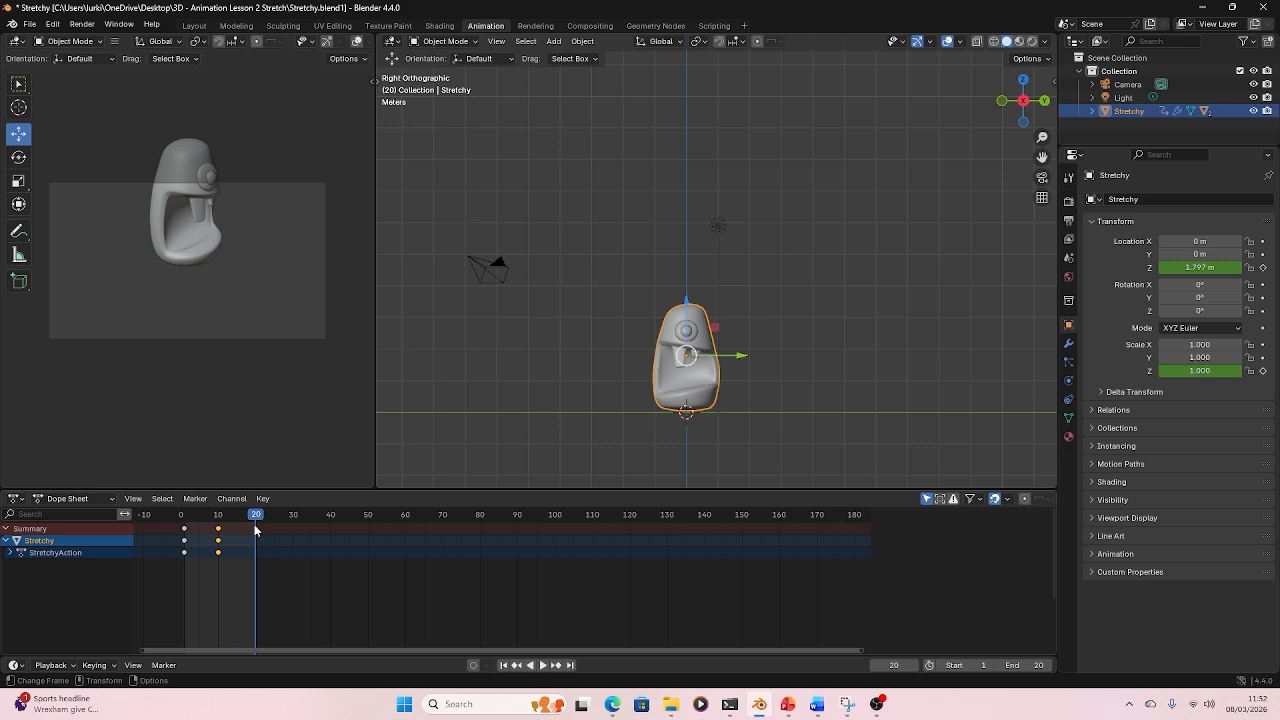
left_click(1263, 268)
left_click_drag(687, 302, 687, 128)
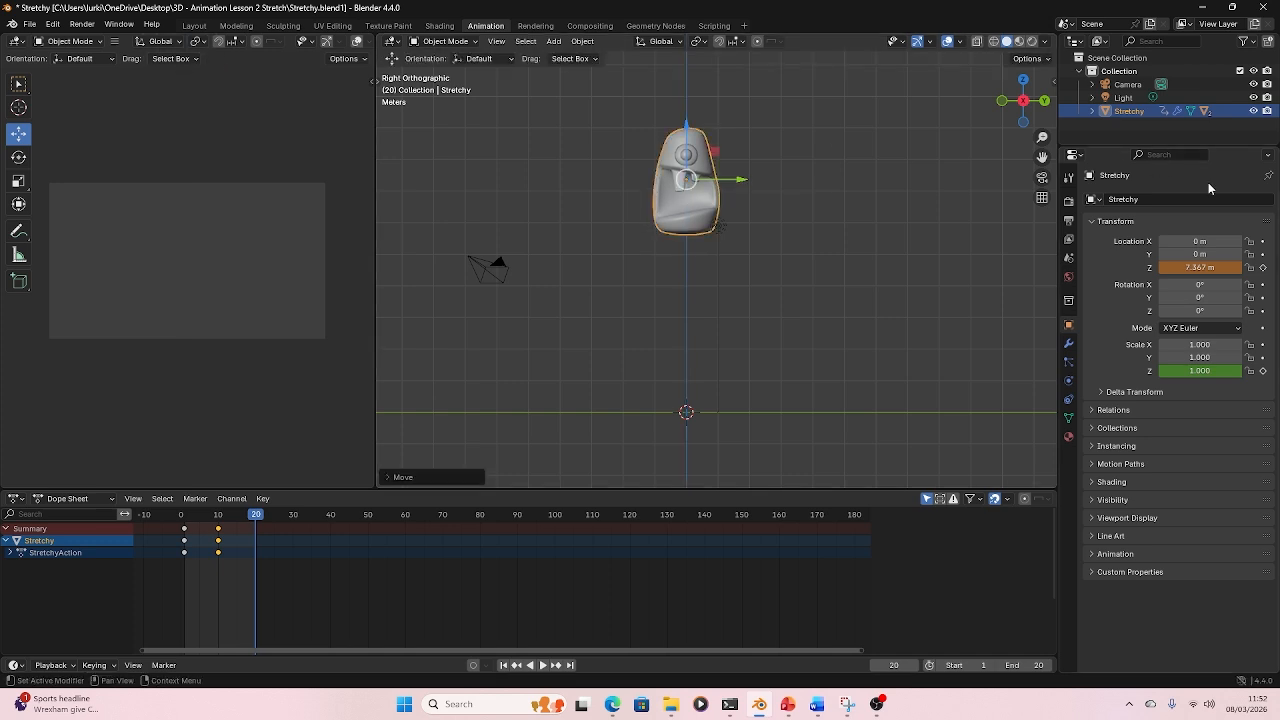
left_click(1200, 268)
key("Return")
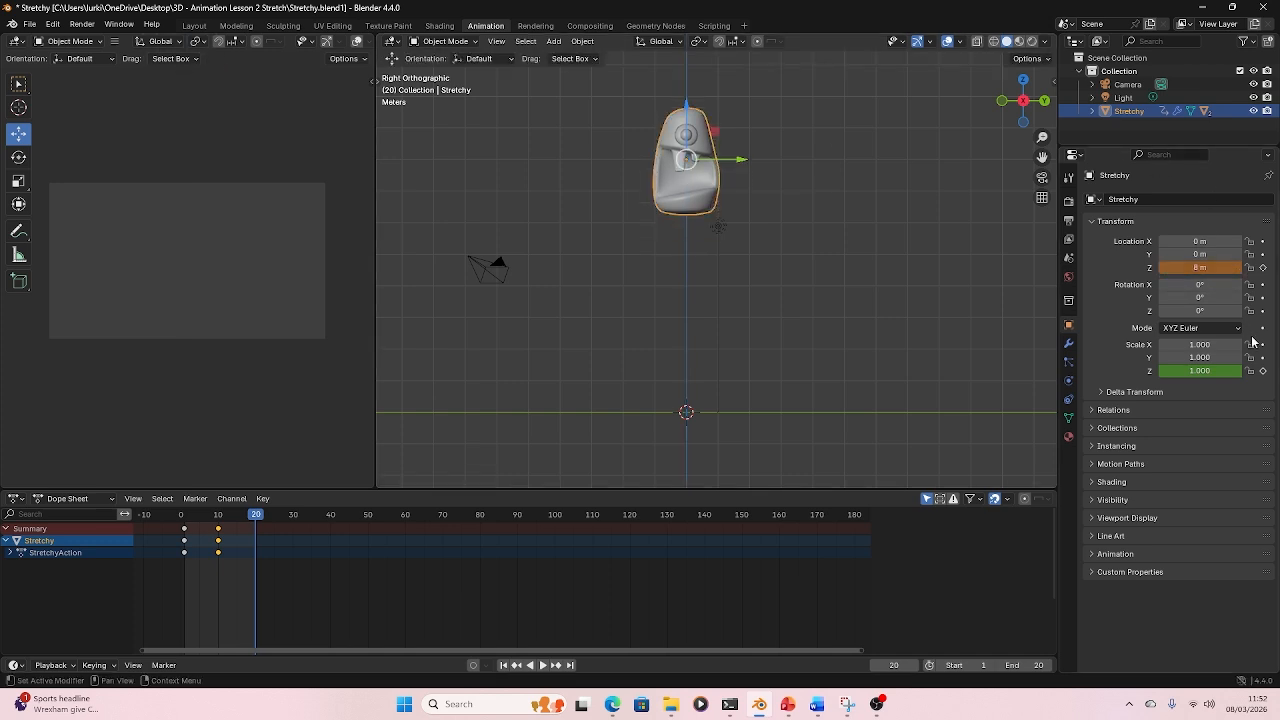
left_click(1263, 268)
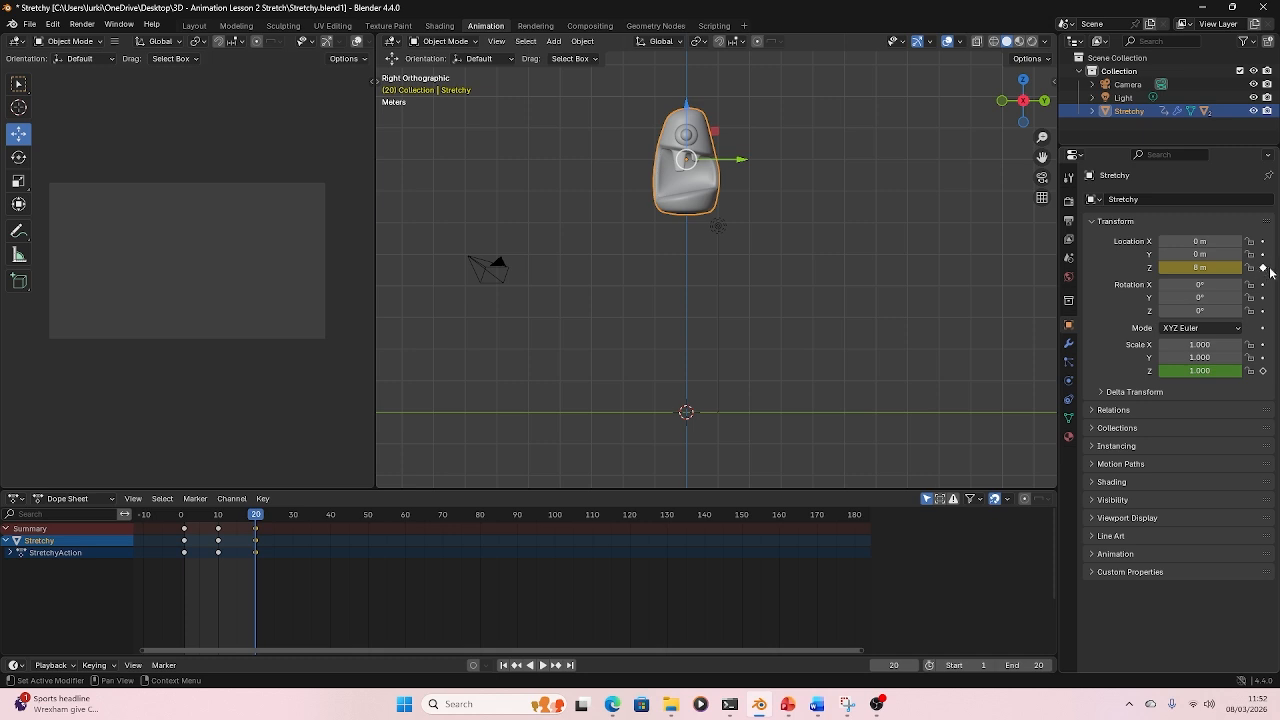
left_click(1263, 371)
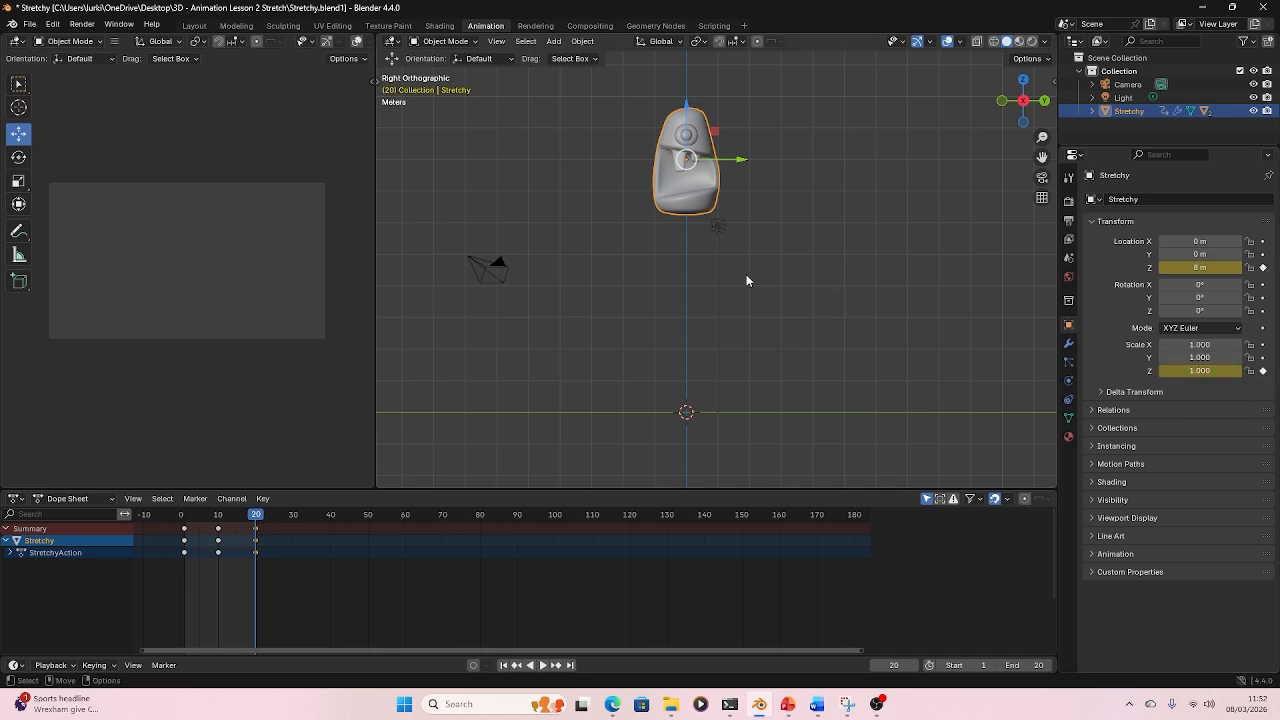
- Play back and scrub through the bounce animation in the timeline
key("space")
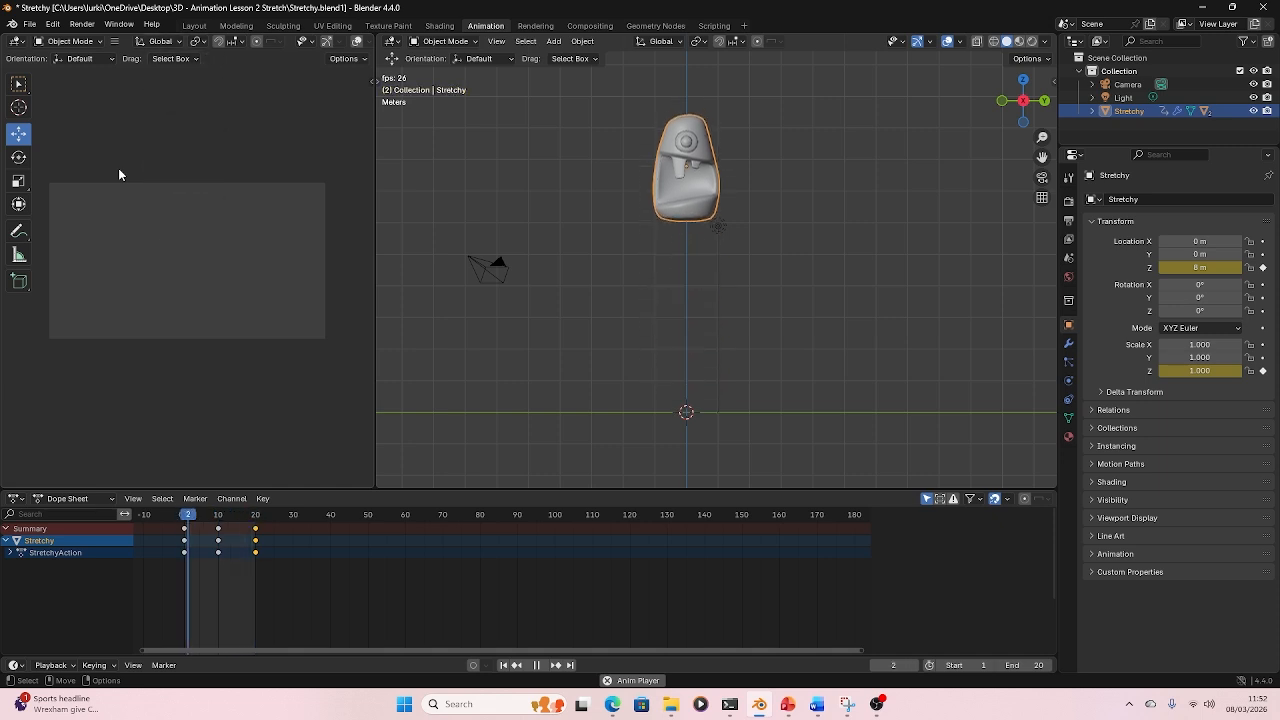
key("Escape")
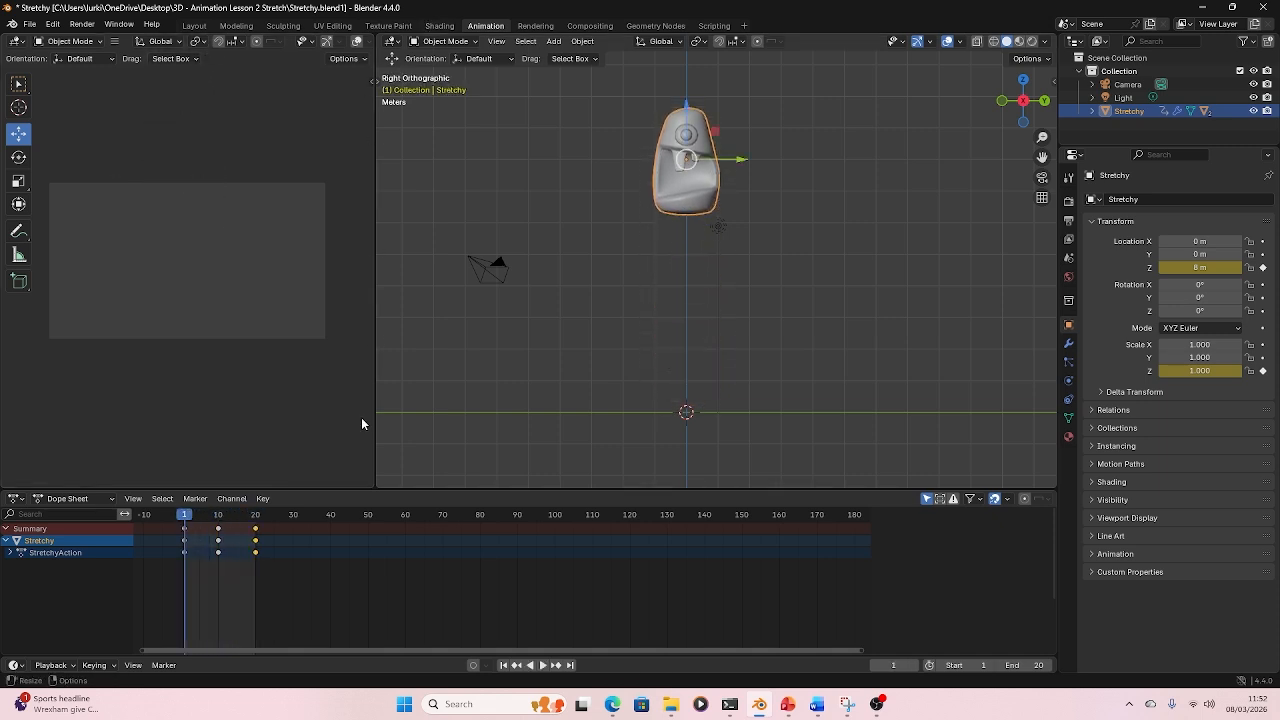
left_click_drag(188, 538, 205, 538)
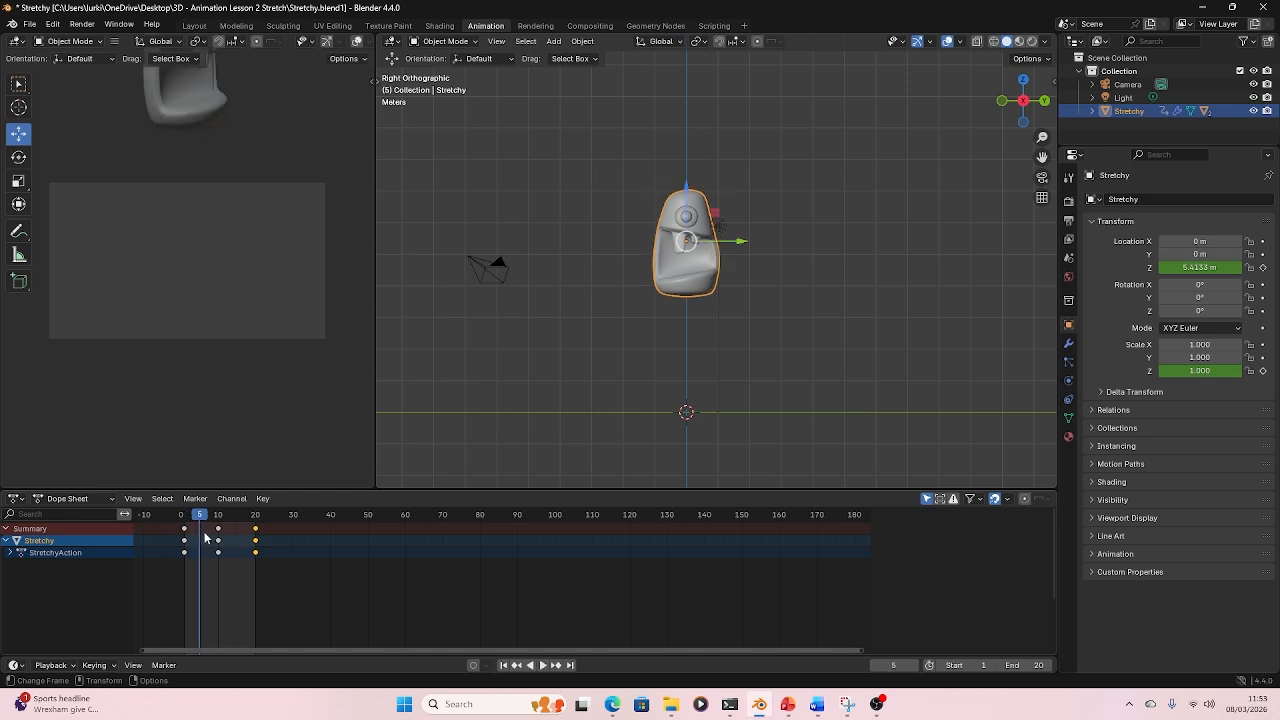
scroll(212, 538, "up", 5)
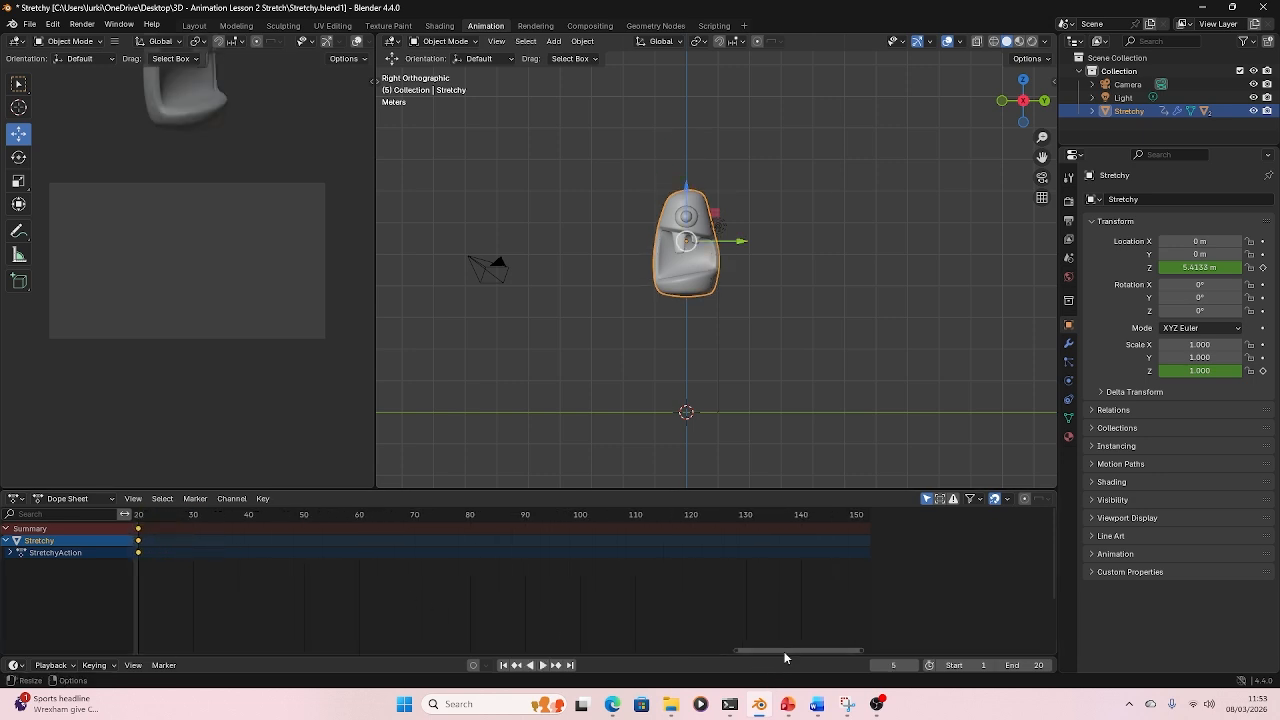
left_click_drag(785, 653, 431, 636)
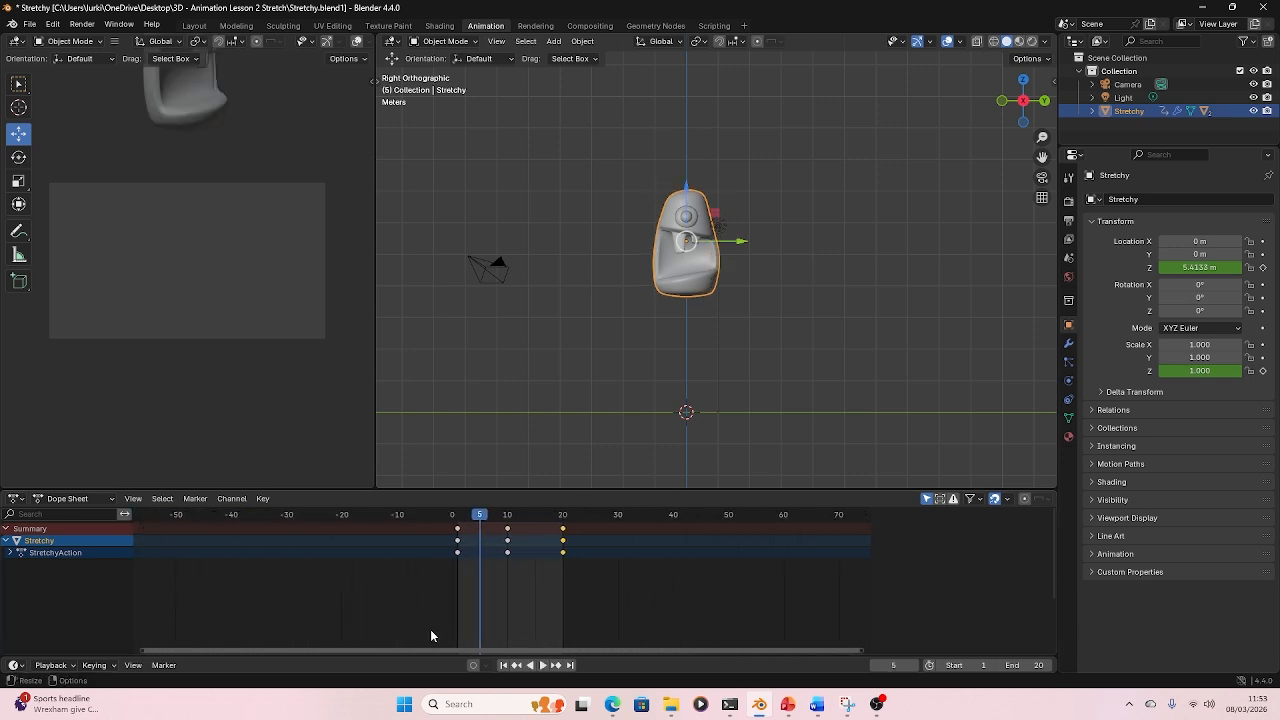
- At frame 5, set Stretchy's Z scale to 2 and keyframe it
scroll(518, 563, "up", 5)
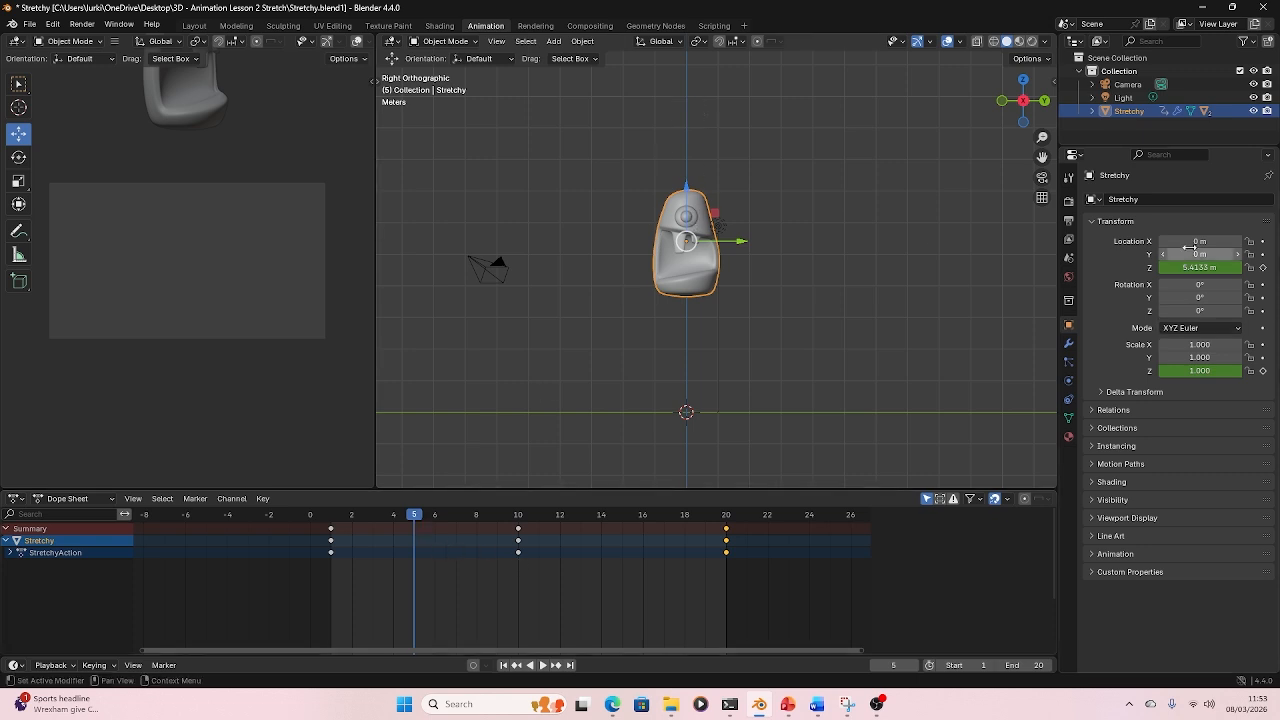
left_click(1214, 371)
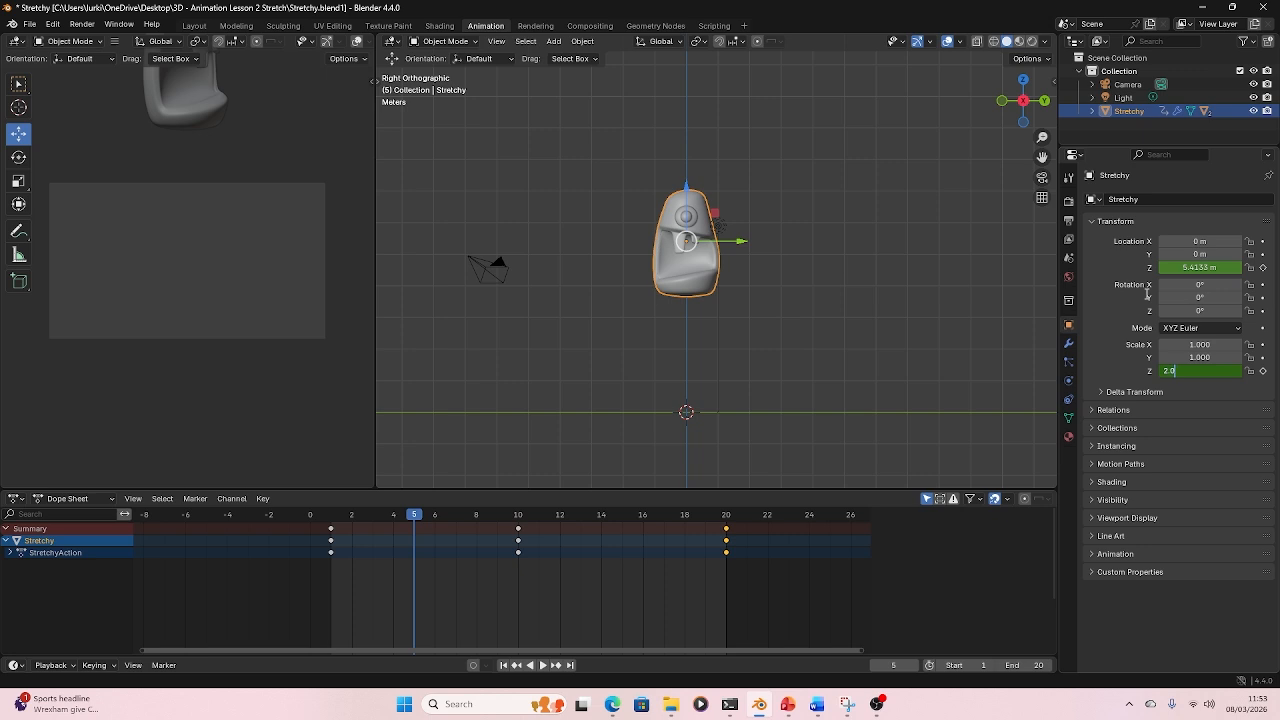
key("Return")
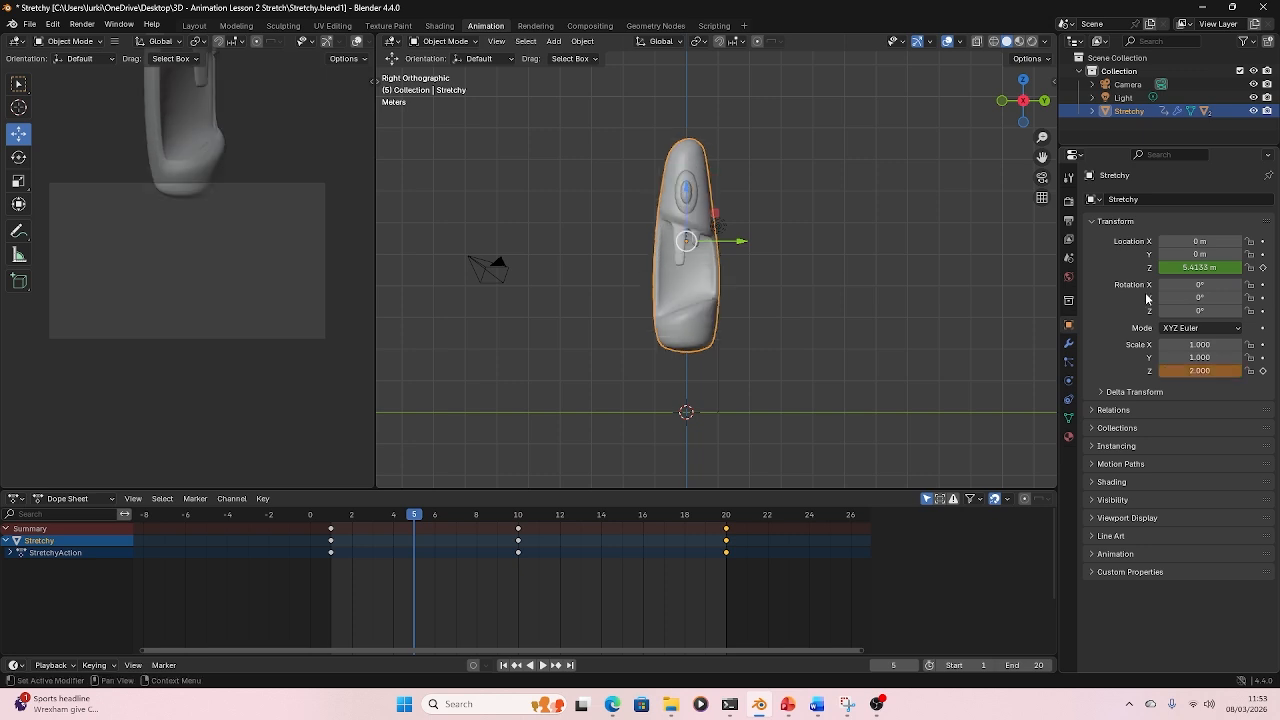
left_click(1262, 371)
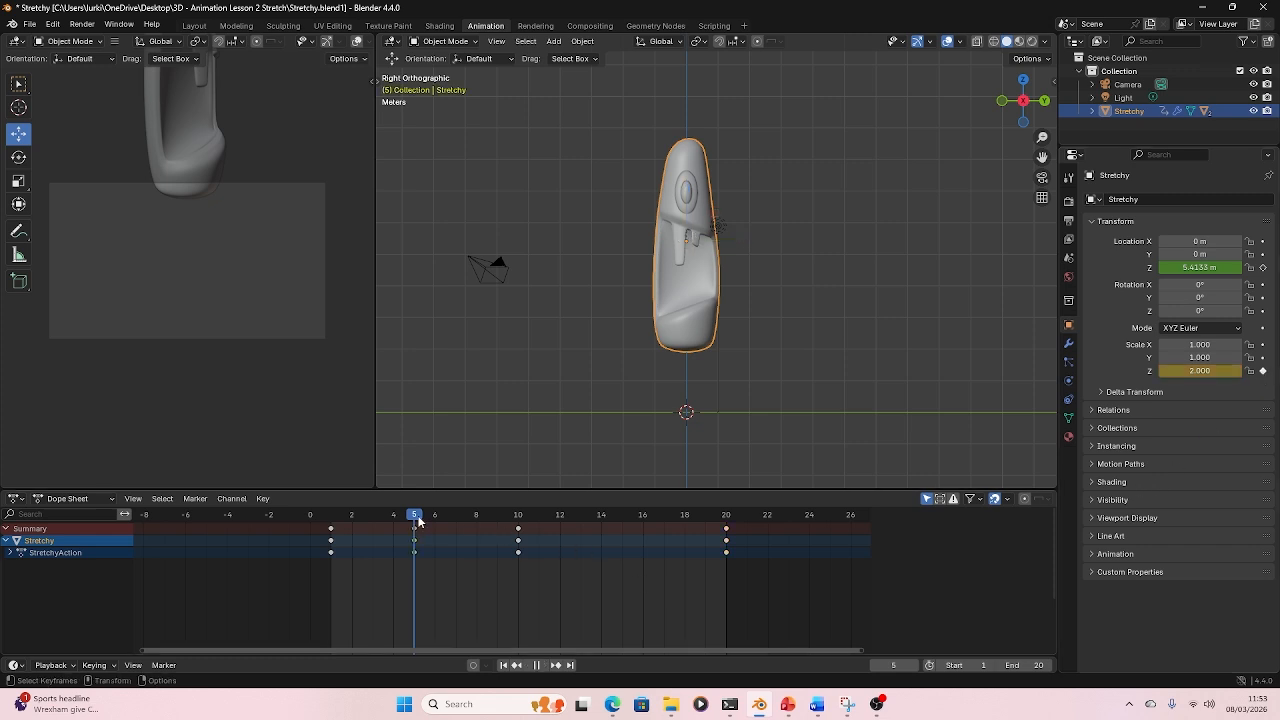
- Move to frame 15, set Stretchy's Z scale to 2.0 and keyframe it
left_click_drag(418, 520, 624, 542)
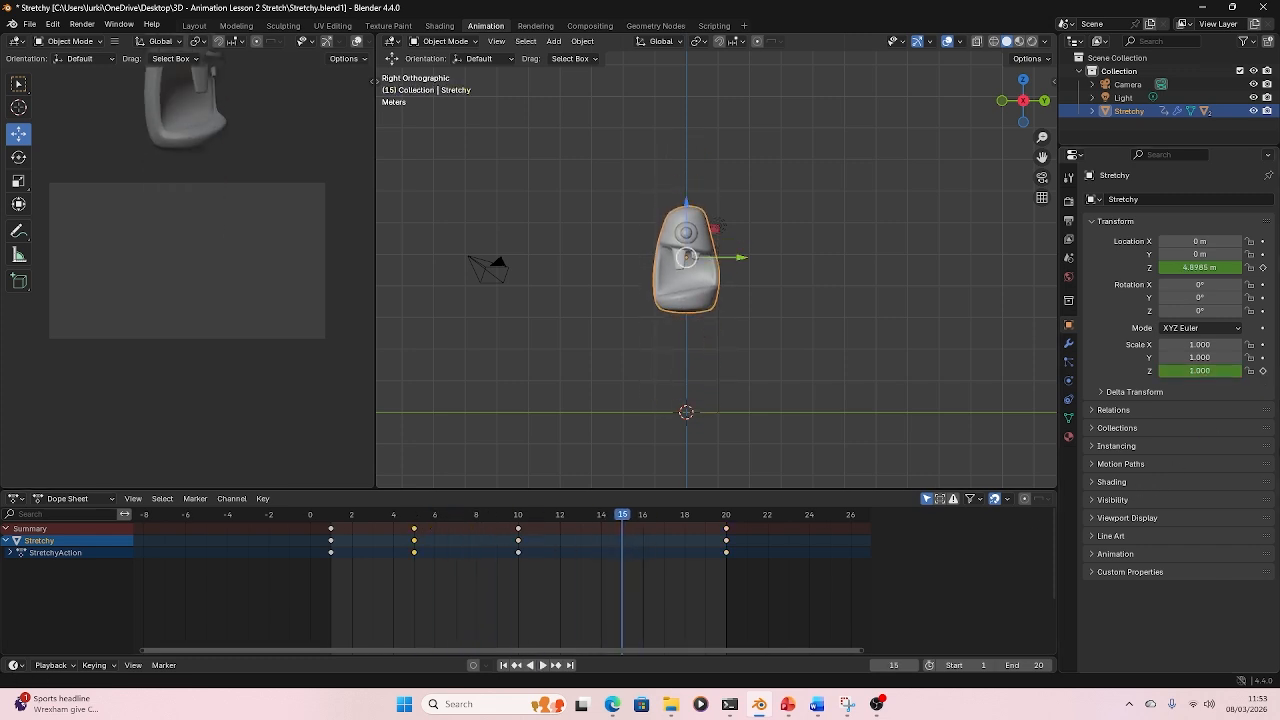
double_click(1199, 370)
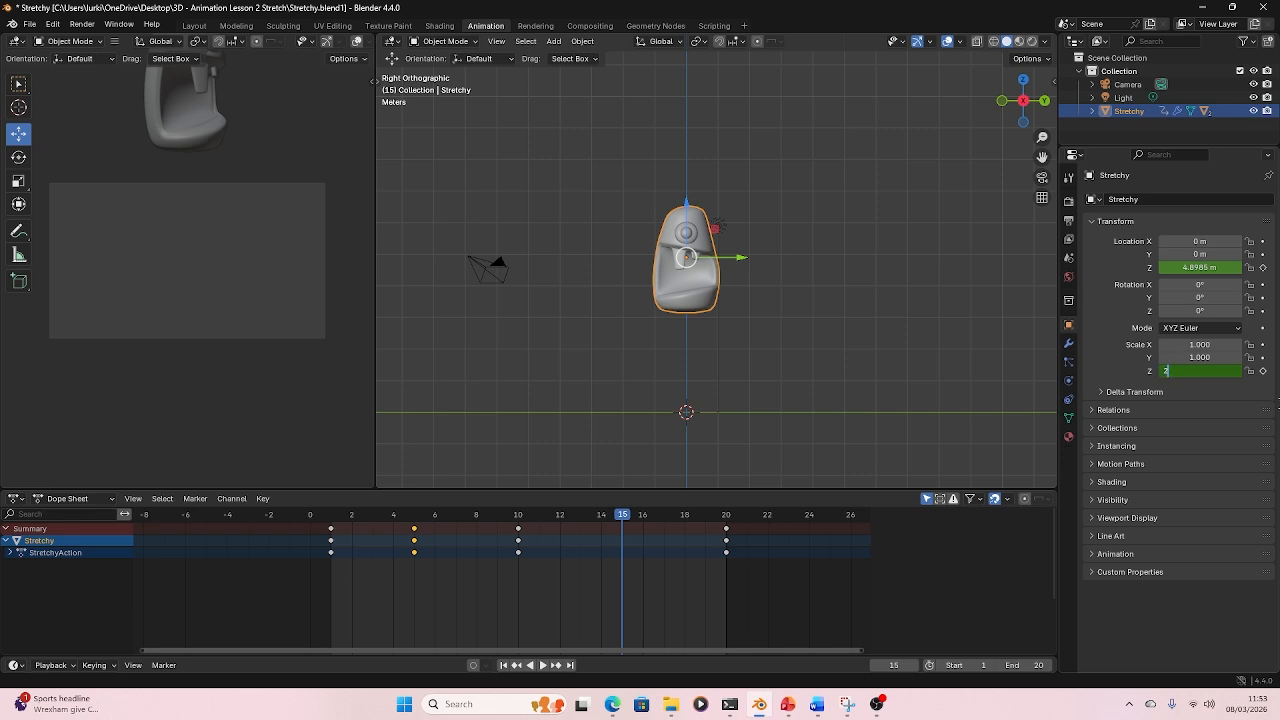
type("2.0")
key("Return")
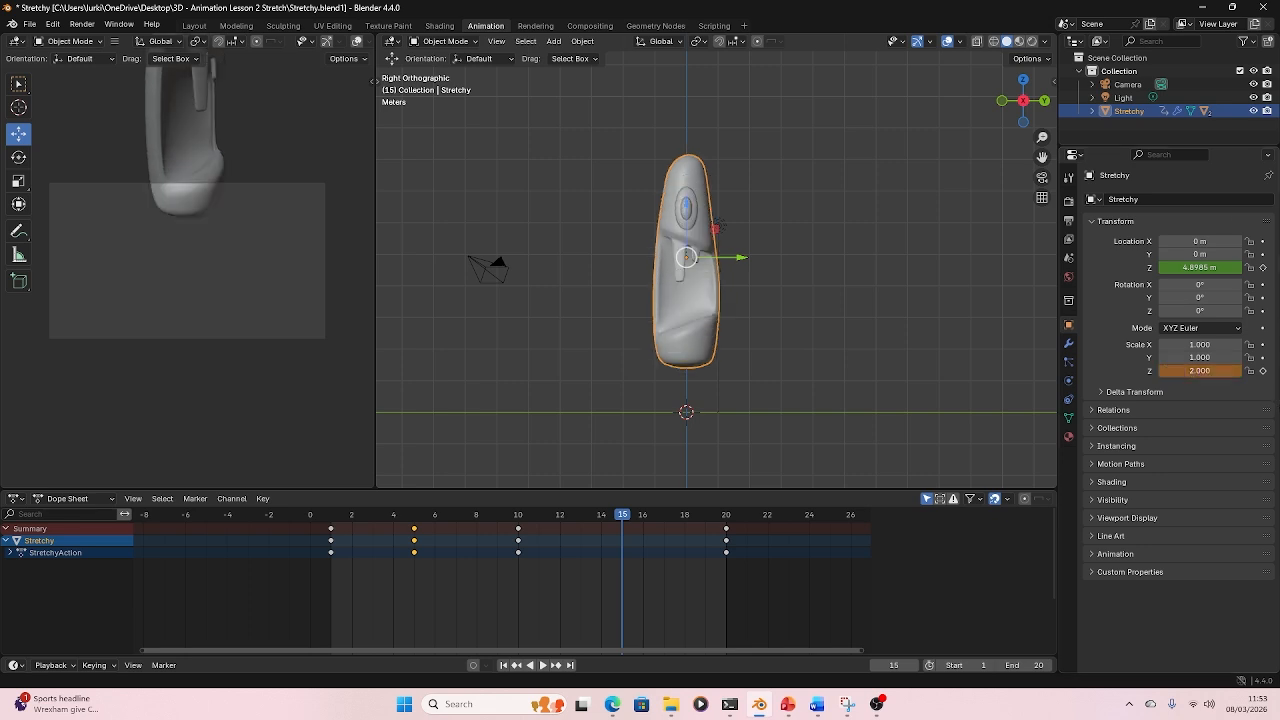
left_click(1263, 371)
- Play back the animation to review the stretch, then stop it
key("space")
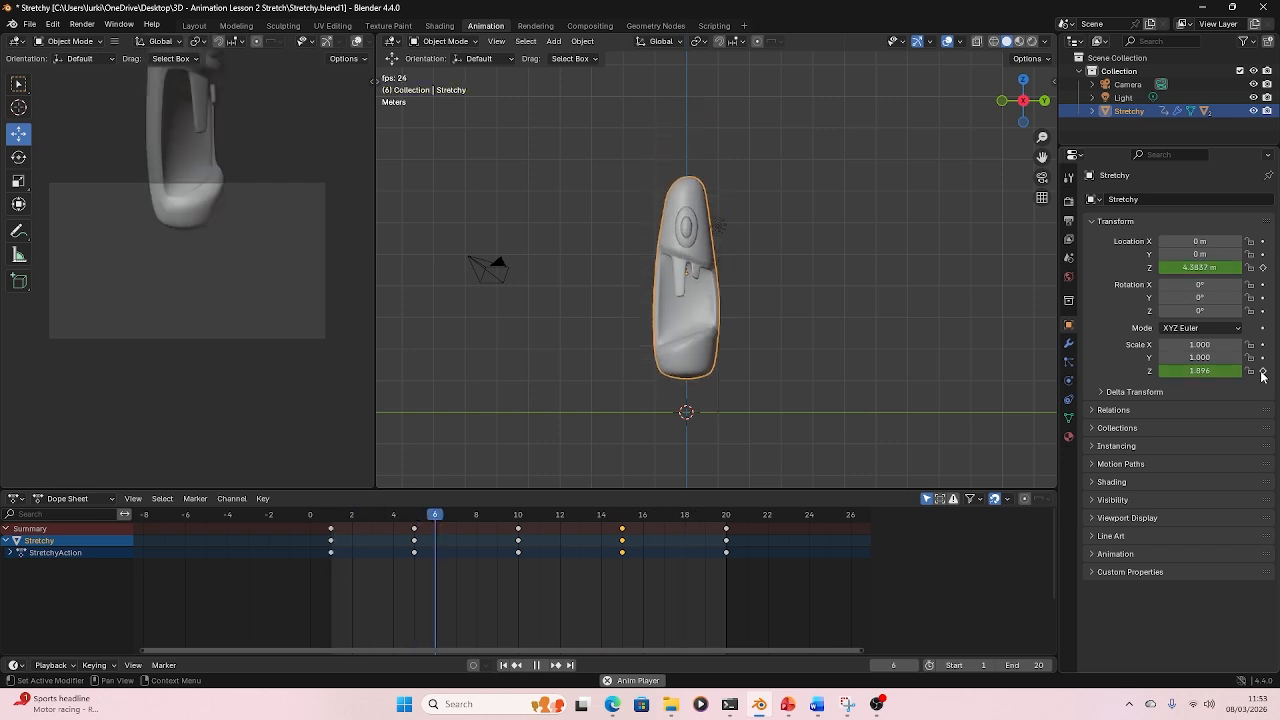
key("space")
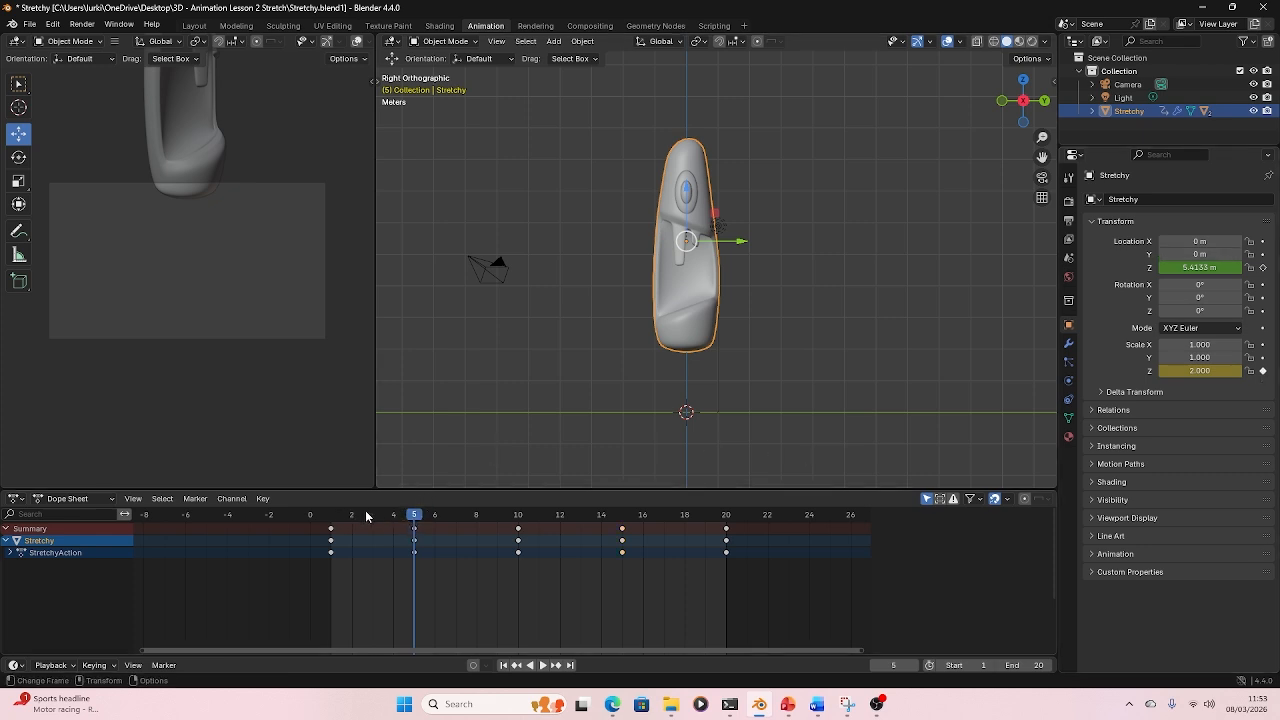
- Go to frame 8 and keyframe Stretchy's Y scale
left_click_drag(332, 517, 517, 540)
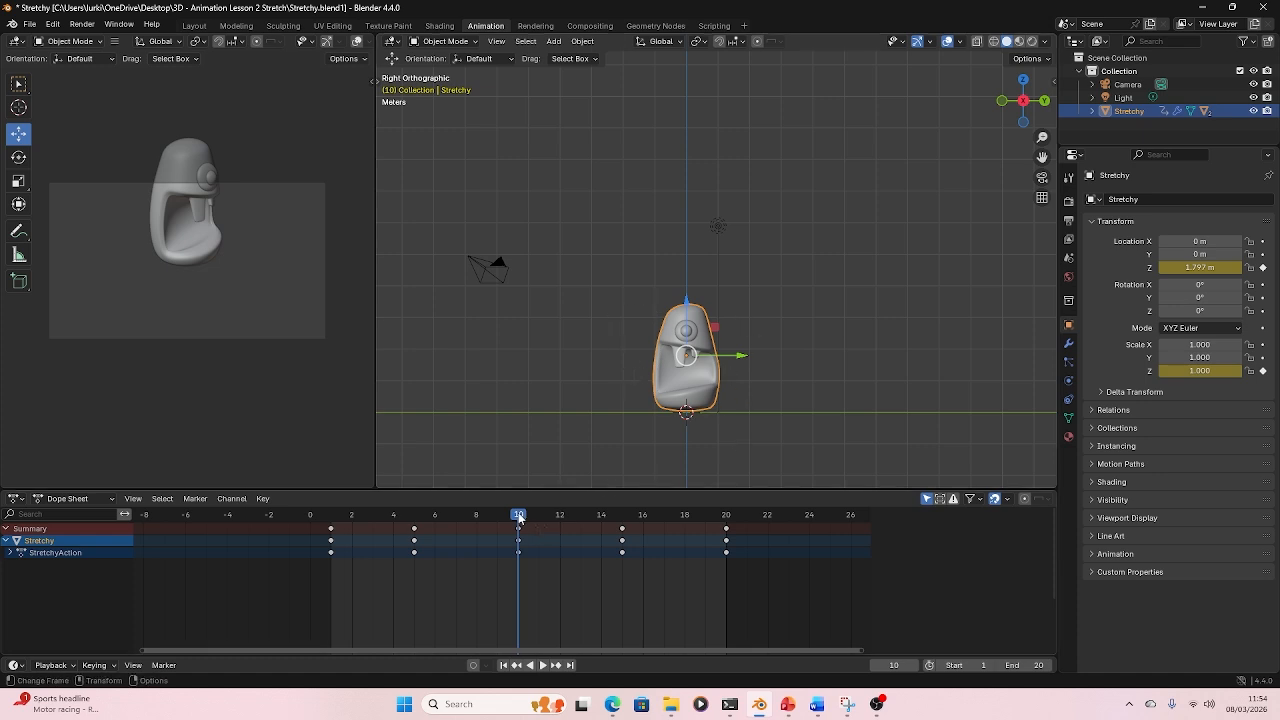
left_click_drag(518, 516, 477, 527)
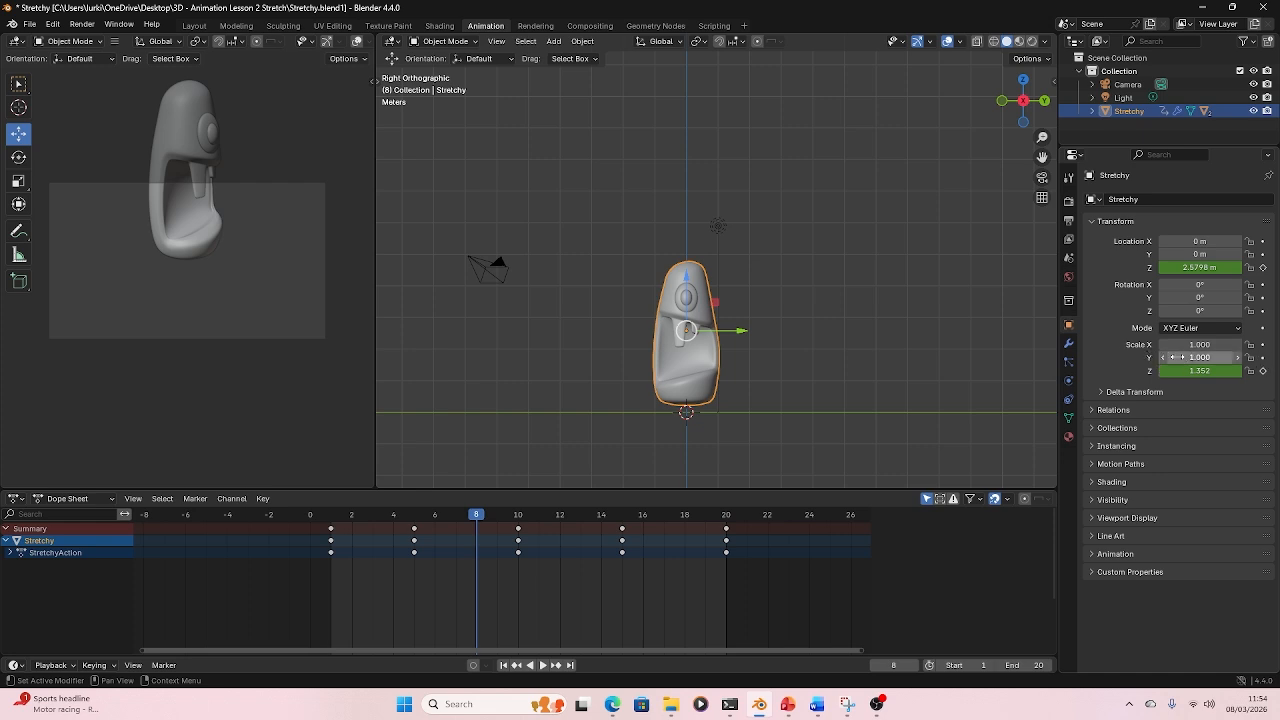
left_click(1262, 358)
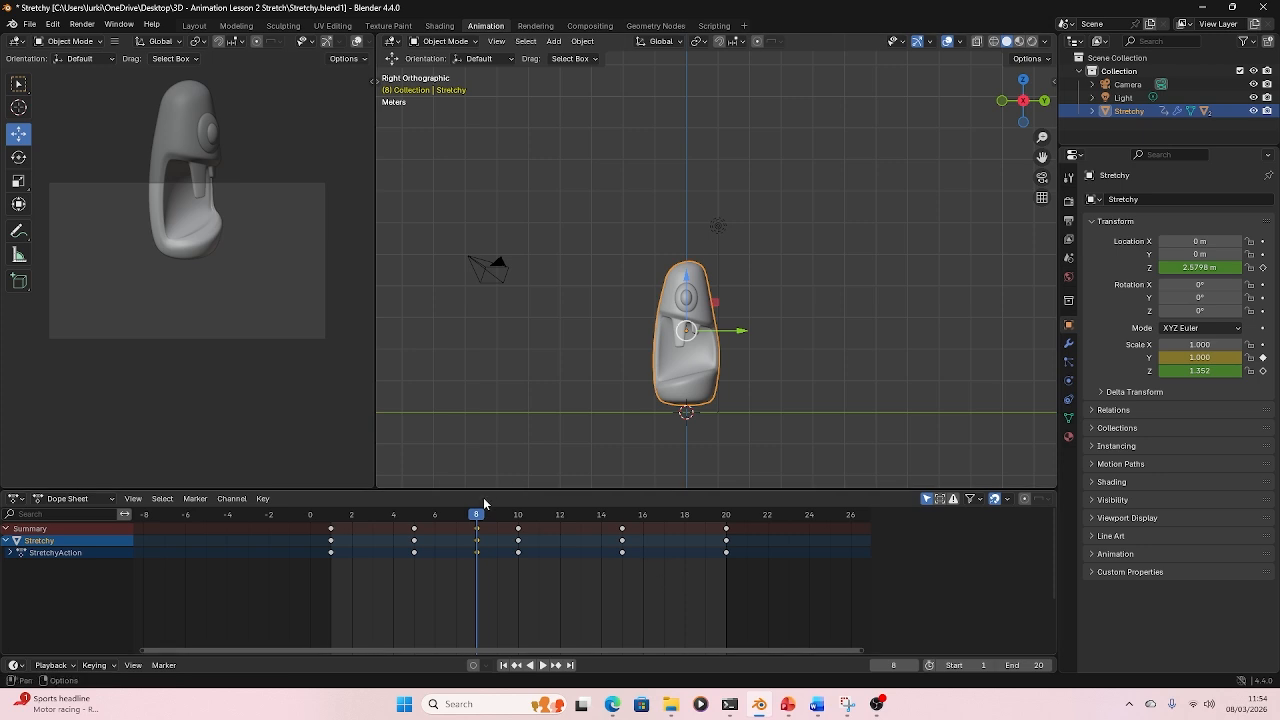
- At frame 10, set Stretchy's Y scale to 1.5 for the squash
left_click_drag(486, 518, 520, 520)
left_click(1216, 352)
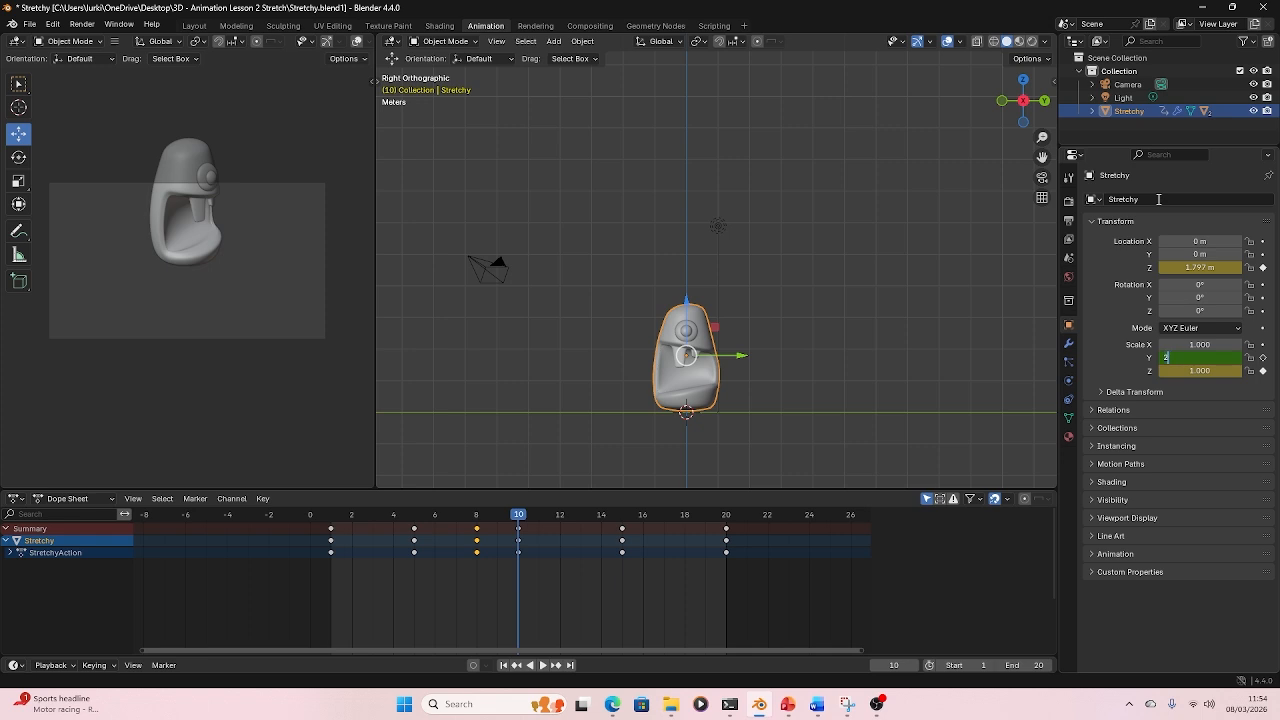
key("Return")
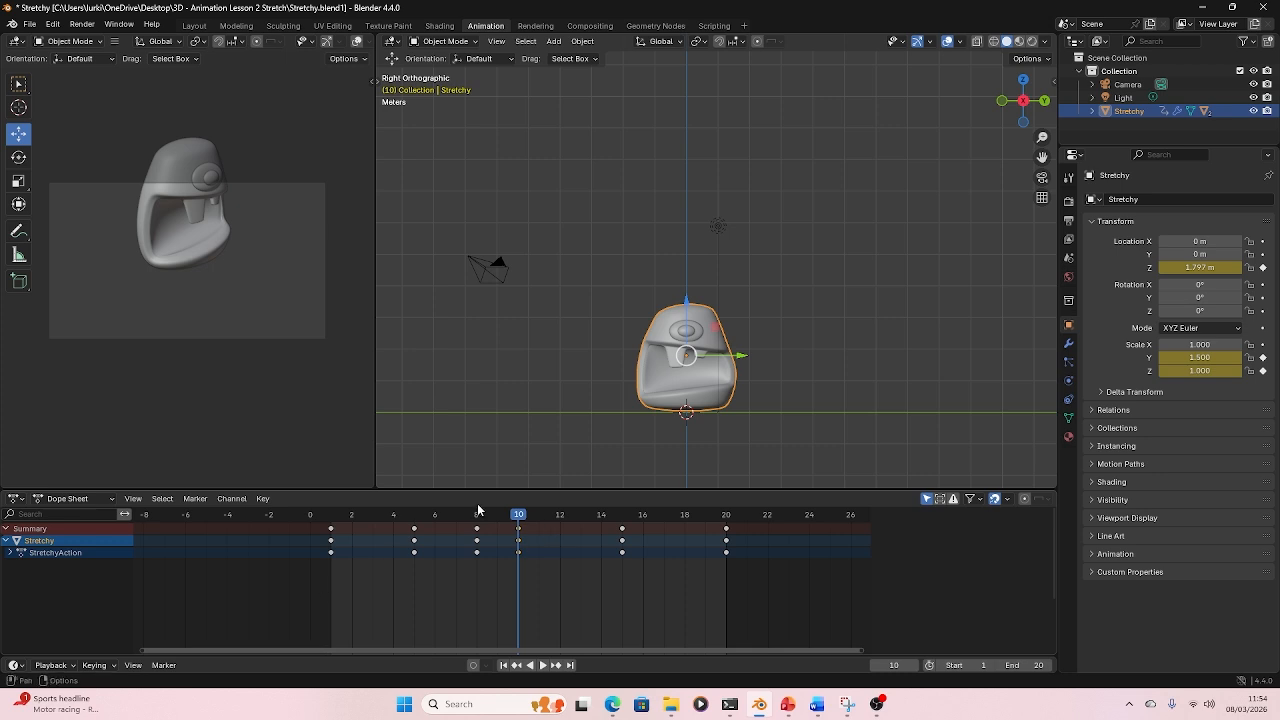
- At frame 12, set Stretchy's Y scale back to 1.0 and keyframe it
left_click_drag(518, 515, 560, 515)
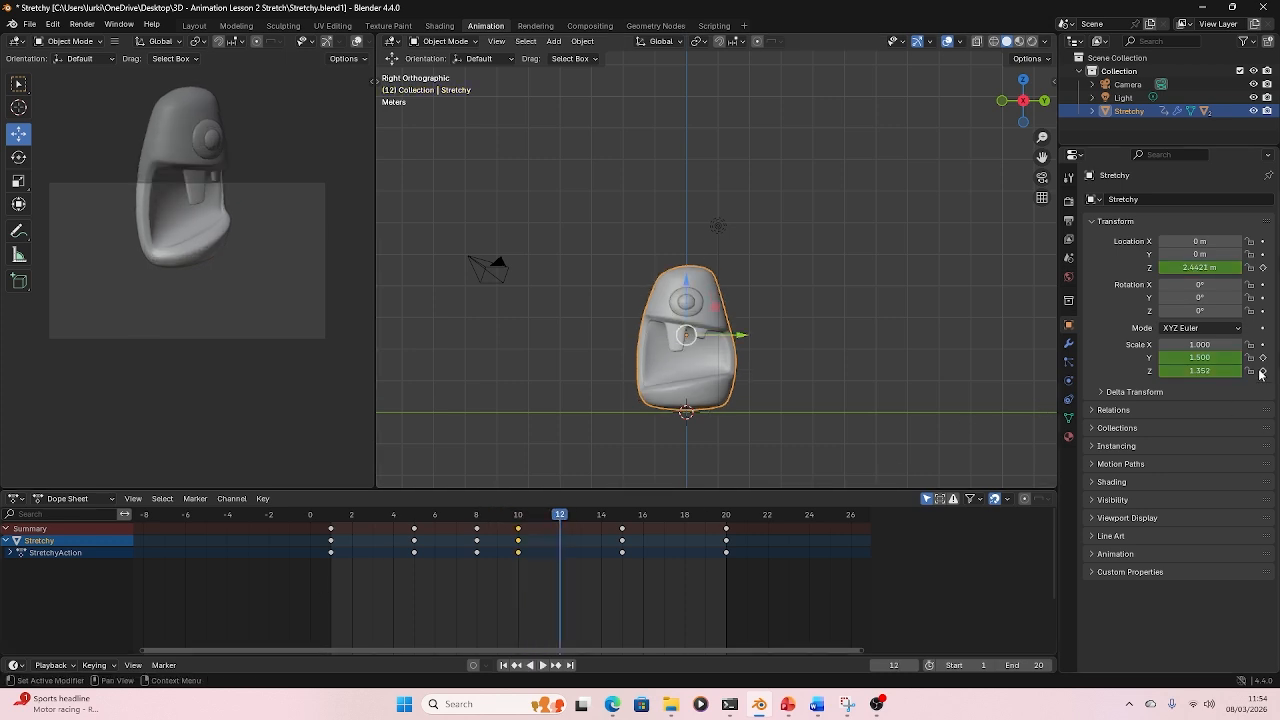
left_click(1217, 358)
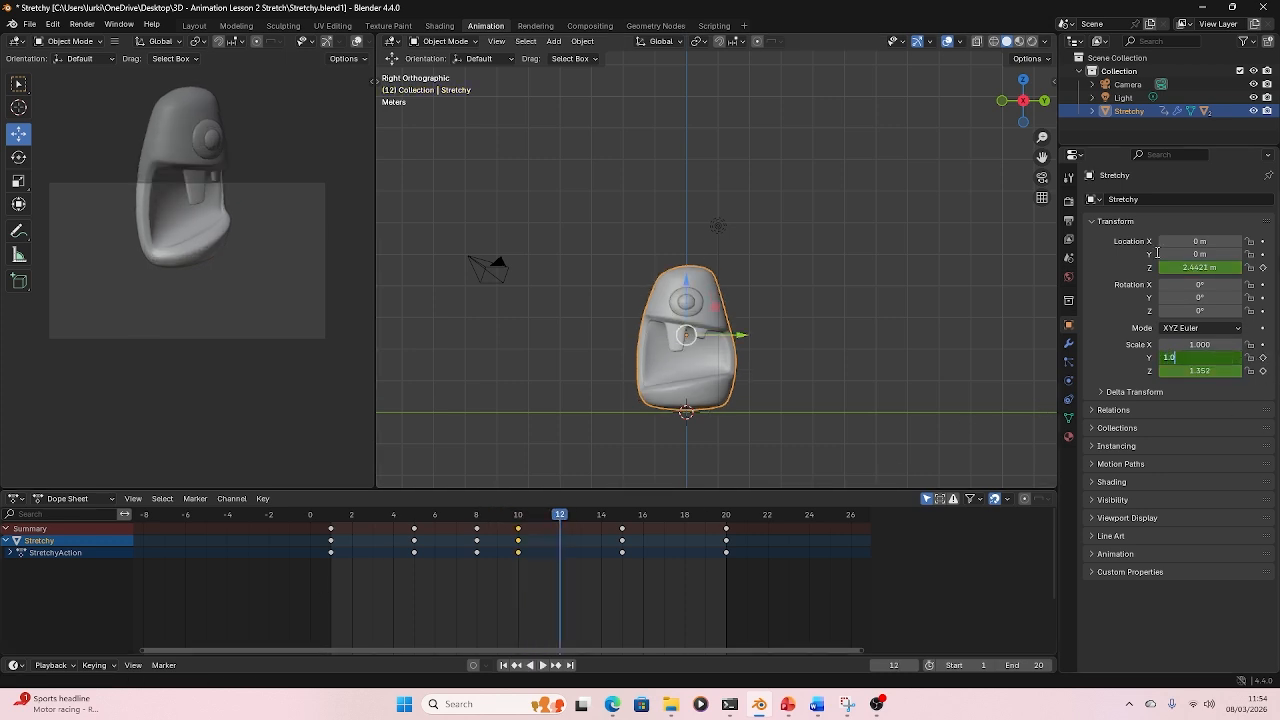
type("1.0")
key("Return")
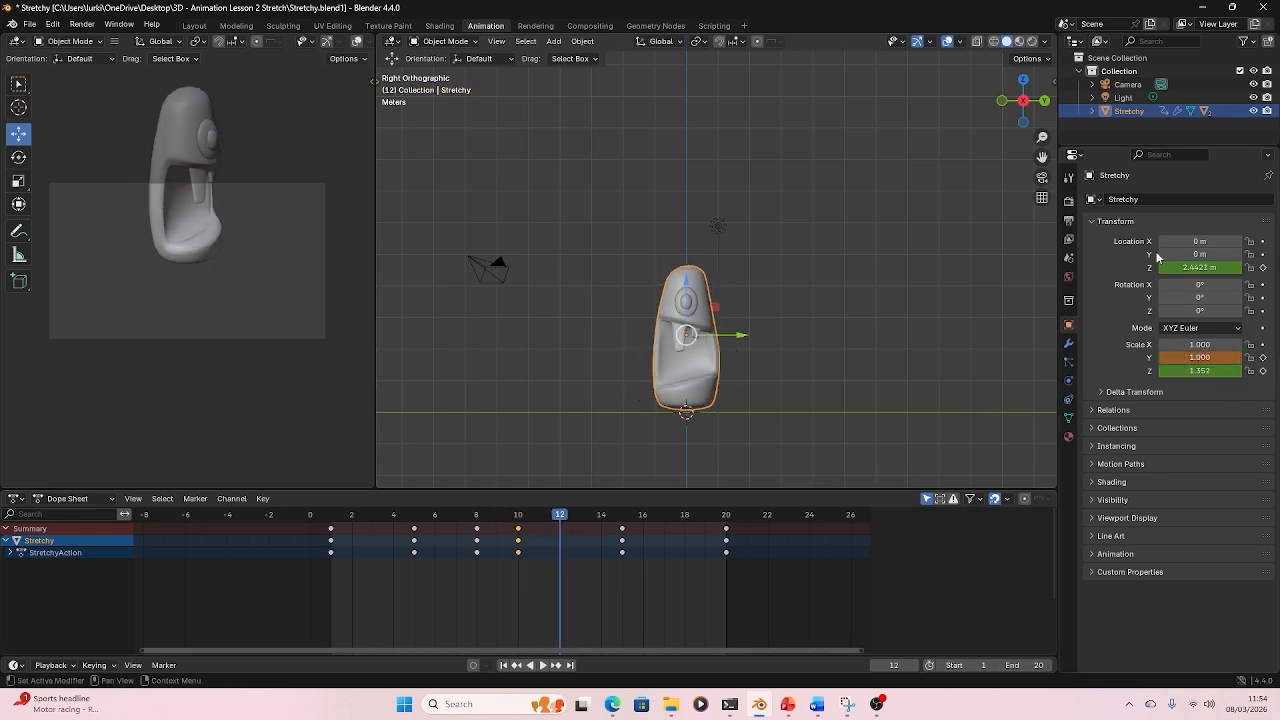
left_click(1262, 358)
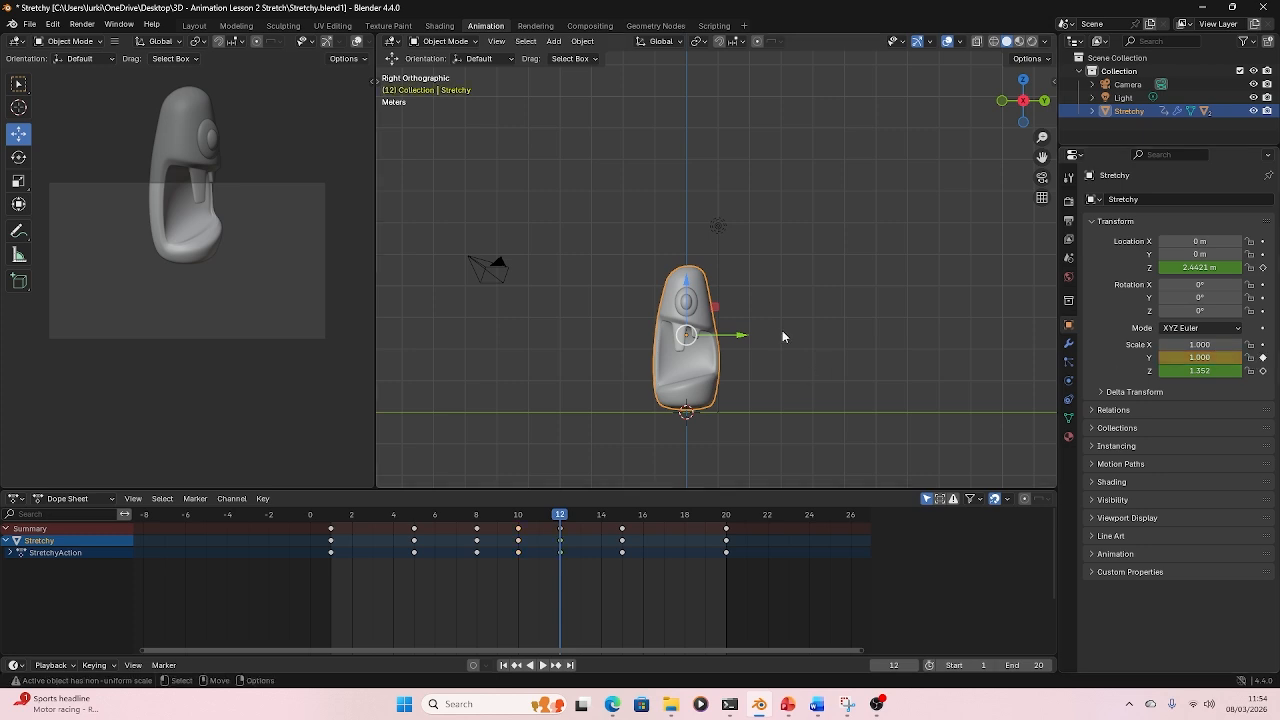
- Play the animation and watch it from an orbited perspective view
key("space")
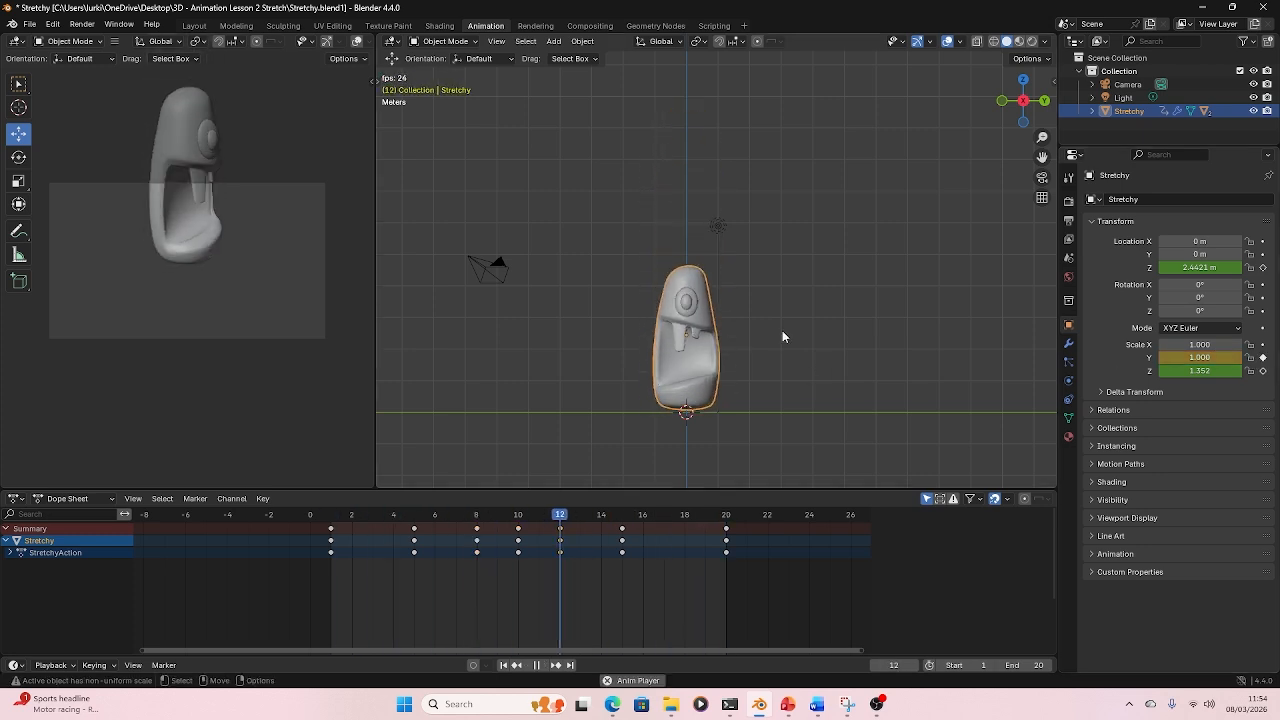
left_click(951, 122)
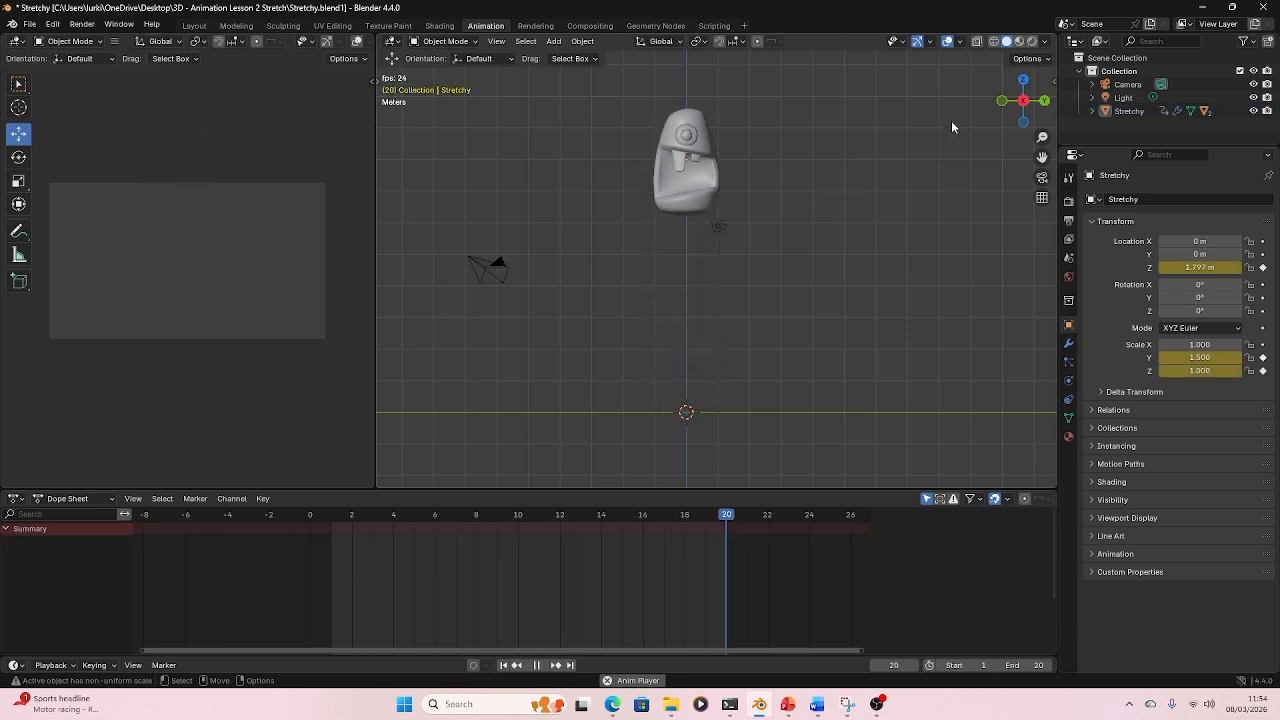
left_click_drag(1023, 100, 920, 152)
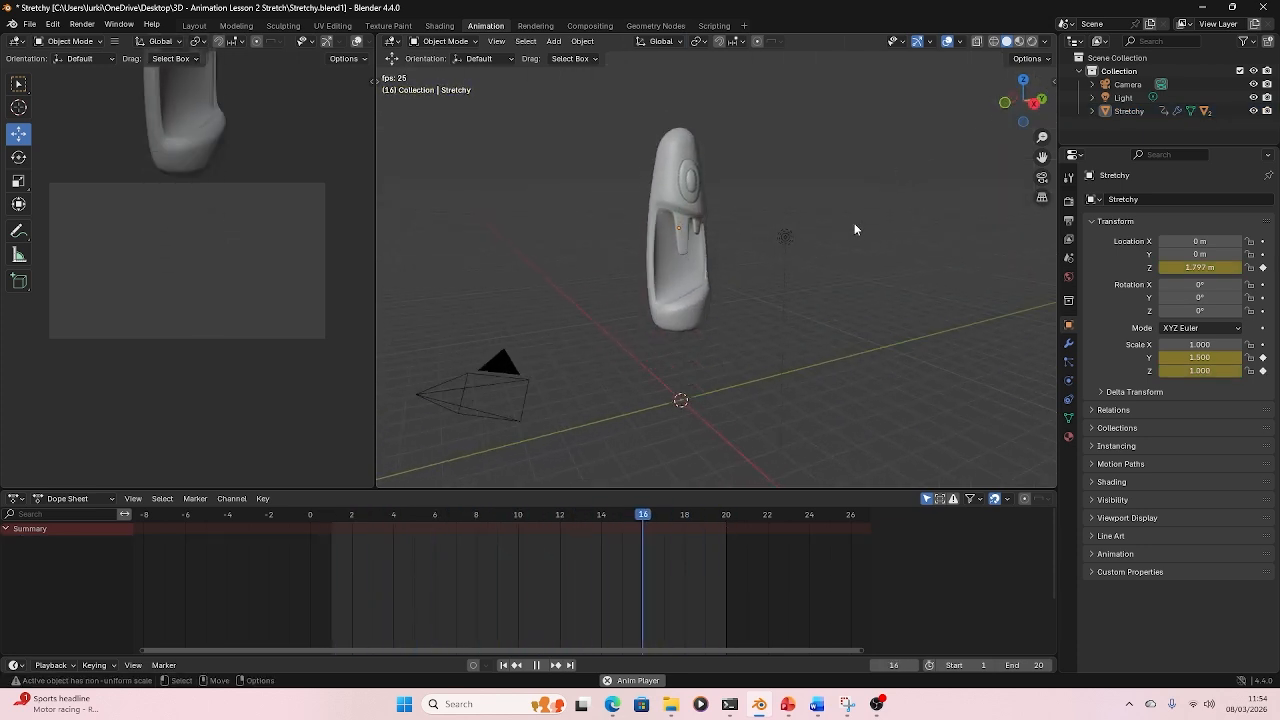
scroll(855, 228, "down", 3)
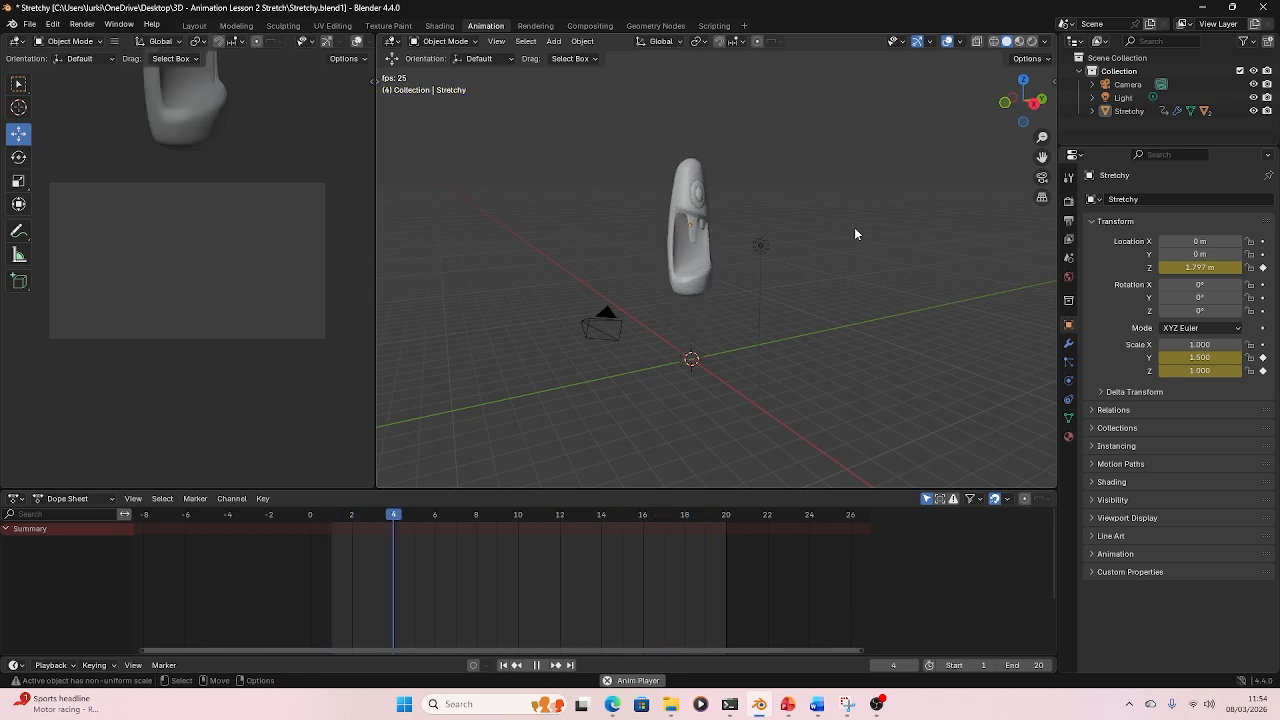